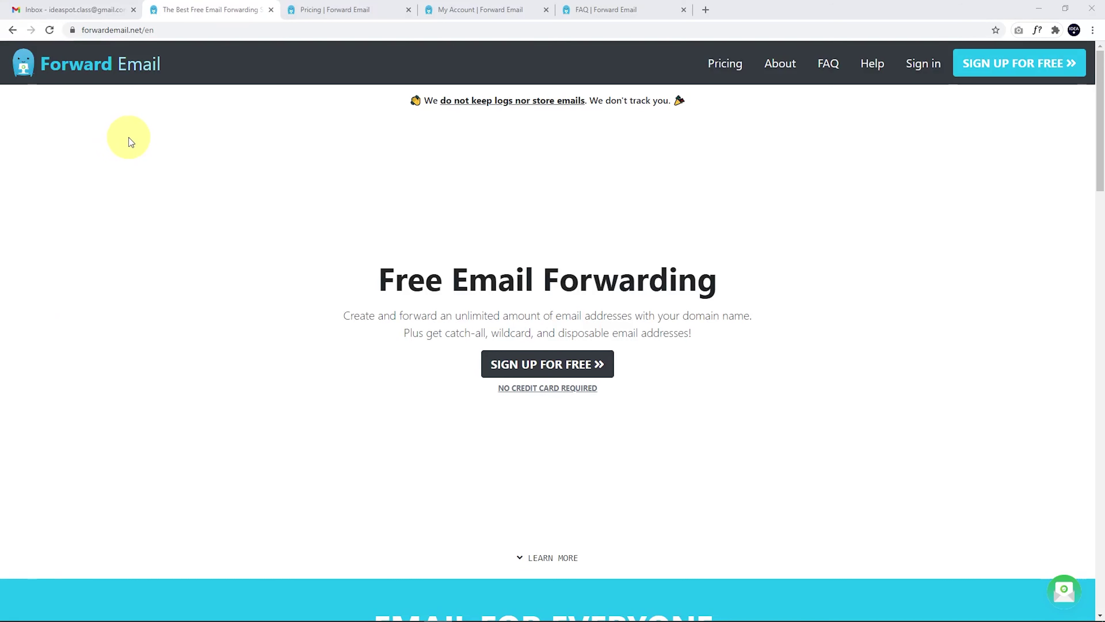
Step: Show the Gmail compose window with the custom From address, then the Forward Email pricing page
left_click(52, 8)
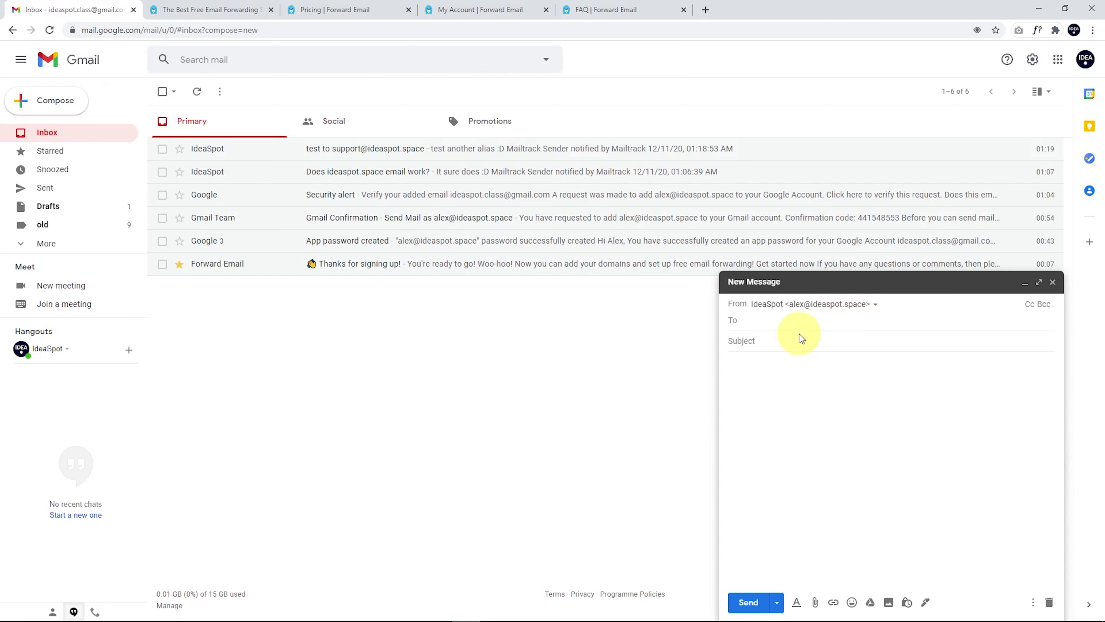
left_click(344, 9)
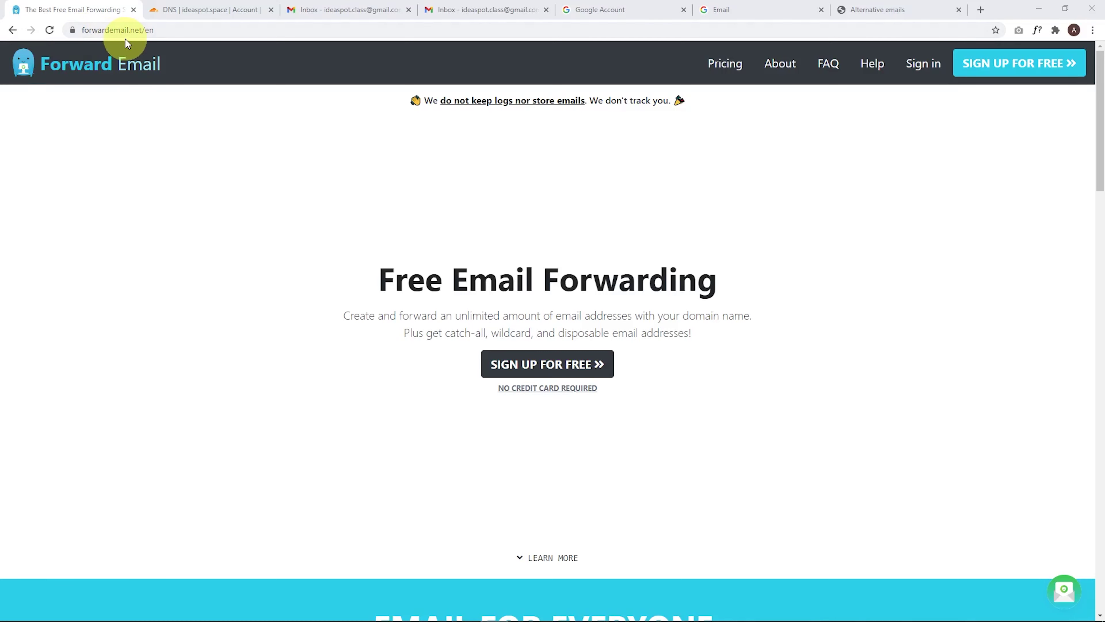
Step: Sign up for Forward Email with the Google account and add the domain ideaspot.space
left_click(532, 370)
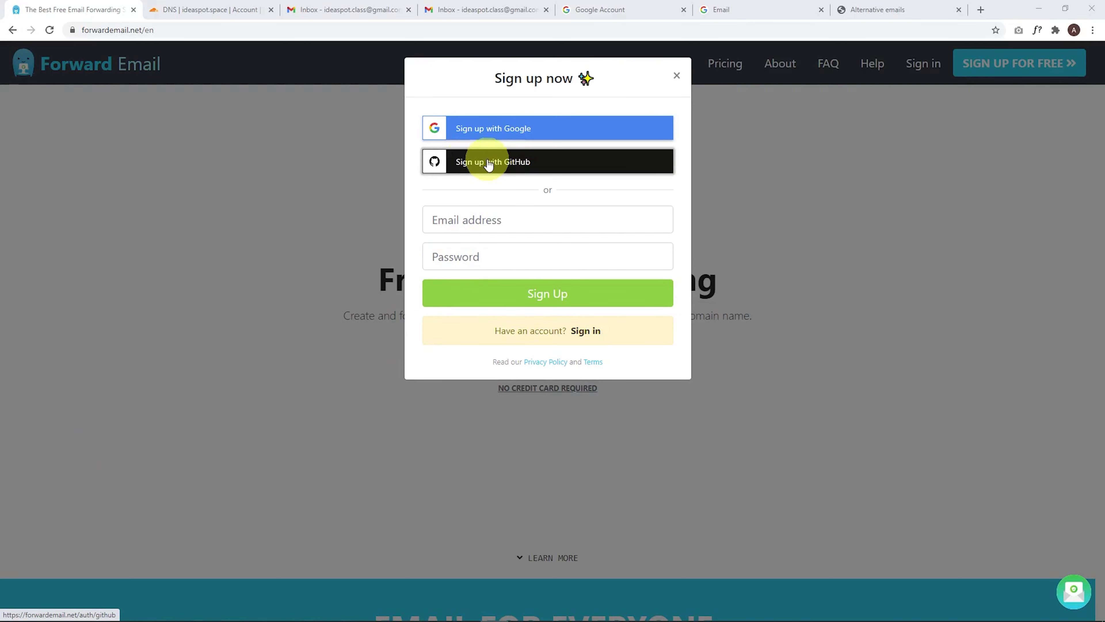
left_click(496, 130)
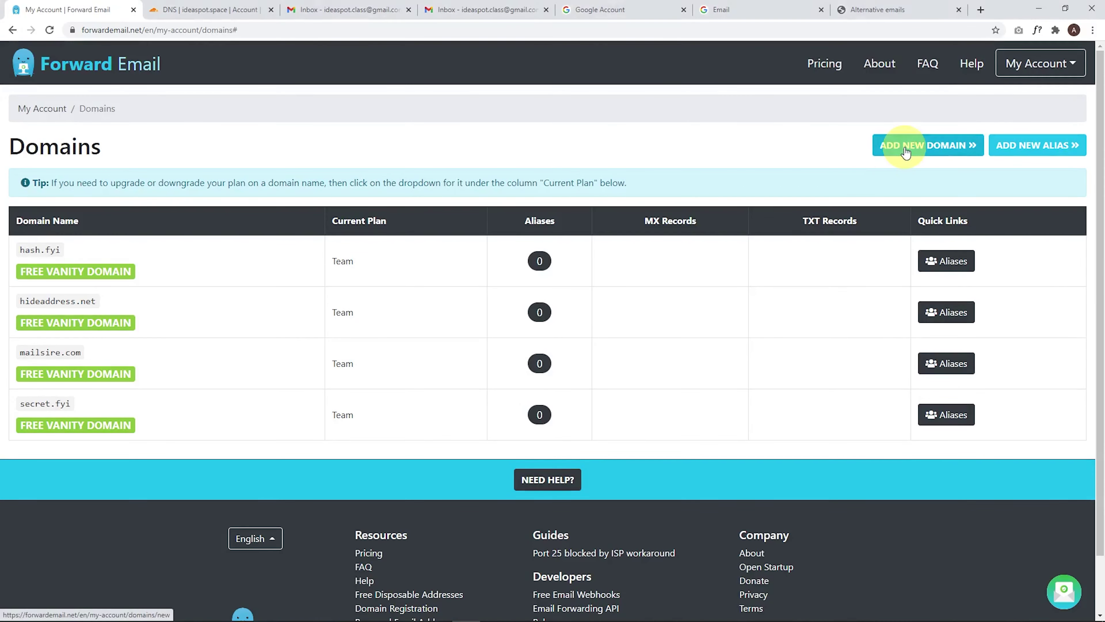
left_click(906, 152)
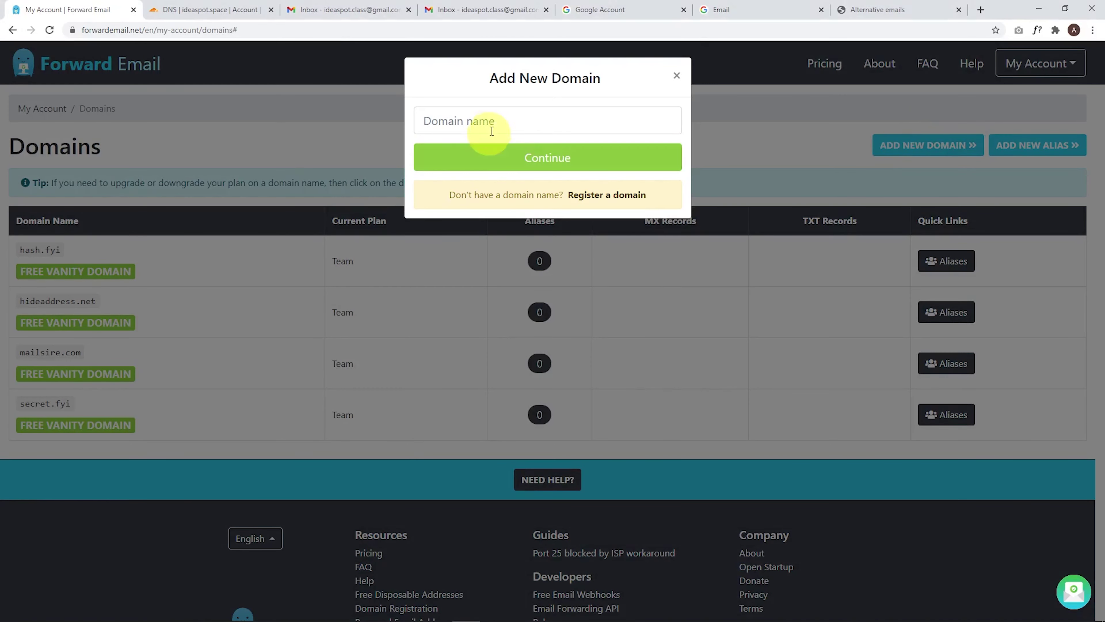
left_click(458, 123)
type("ideaspot.space")
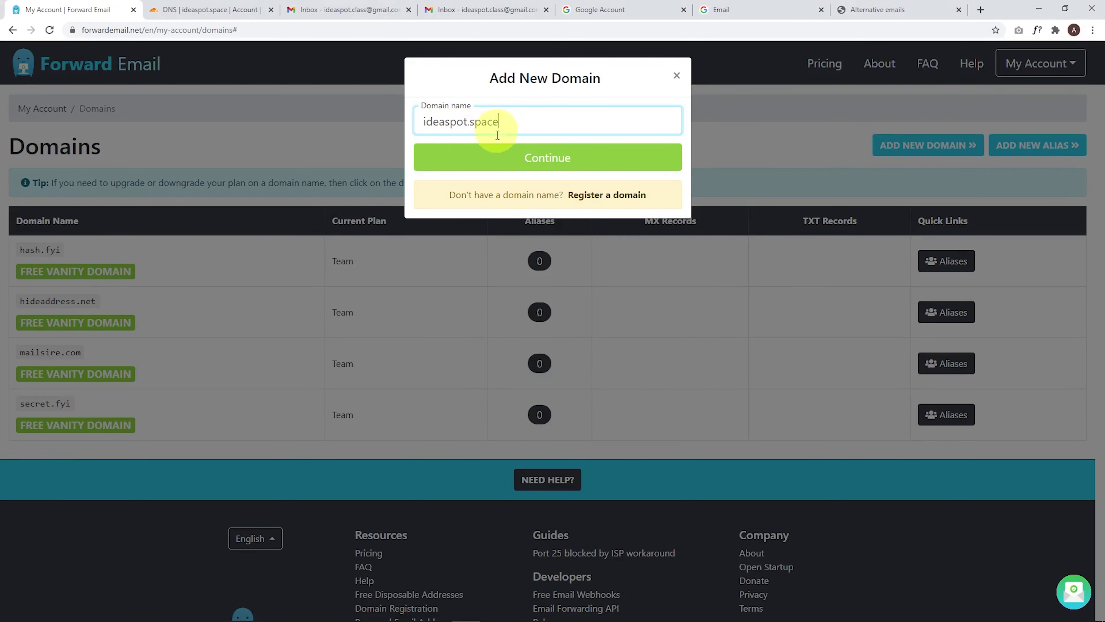
left_click(527, 161)
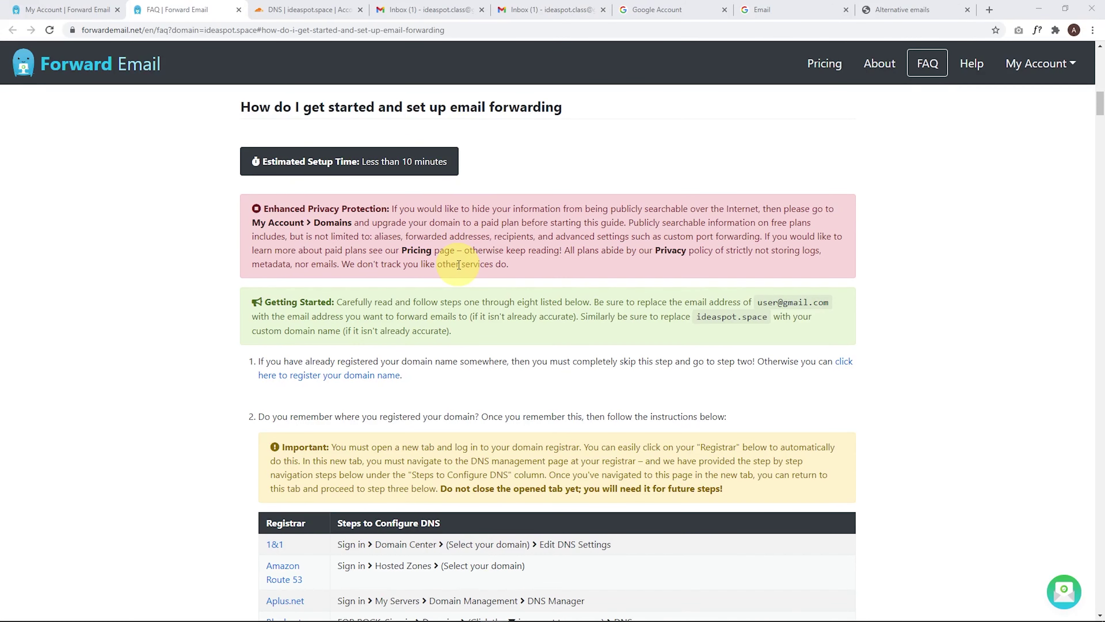
Step: Review the step 3 MX records table in the setup guide, then bring up ideaspot.space's Cloudflare DNS page
scroll(459, 264, "down", 8)
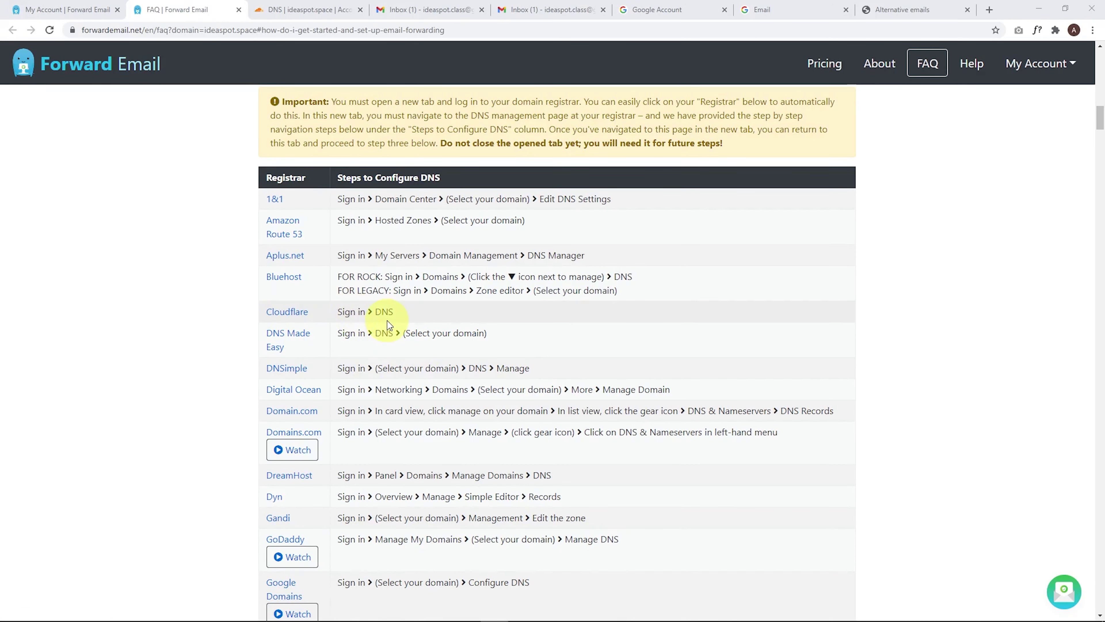
scroll(387, 320, "down", 10)
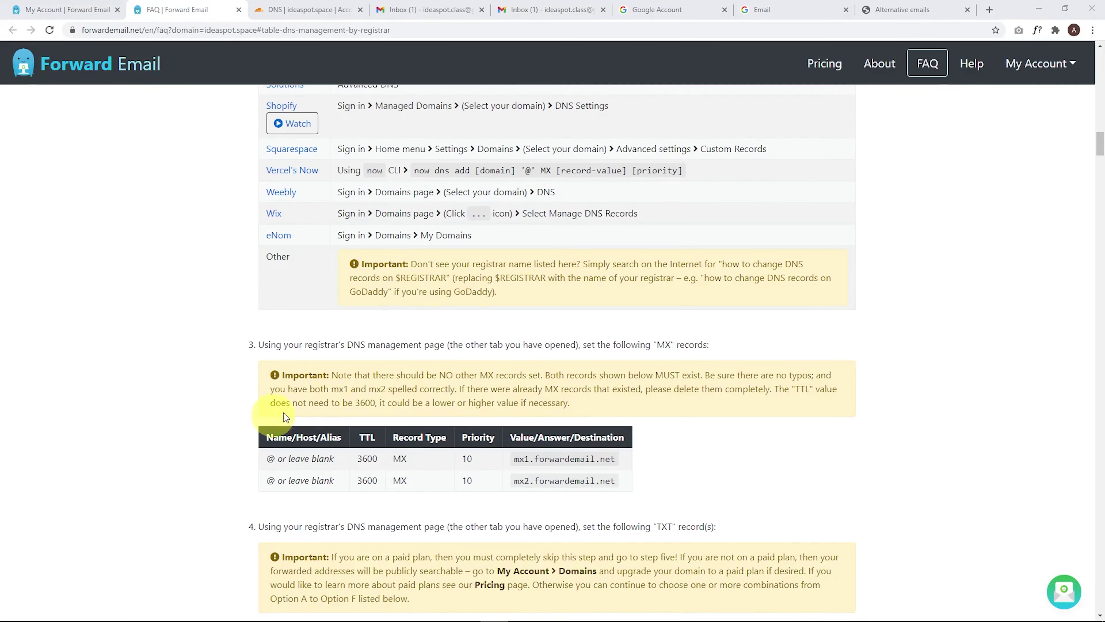
scroll(397, 356, "down", 3)
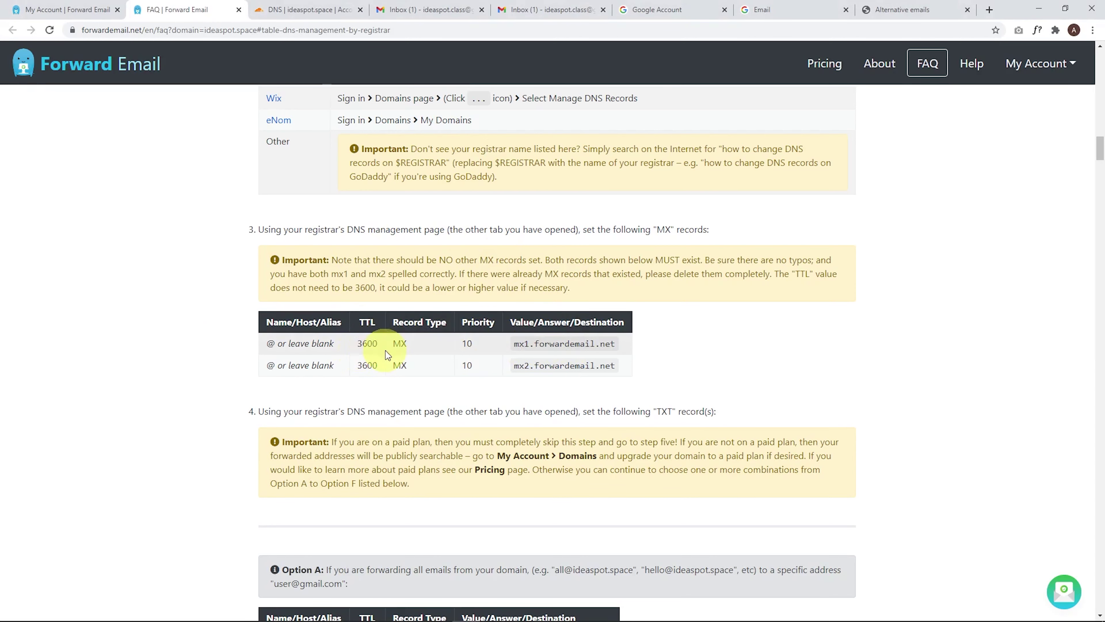
left_click(315, 10)
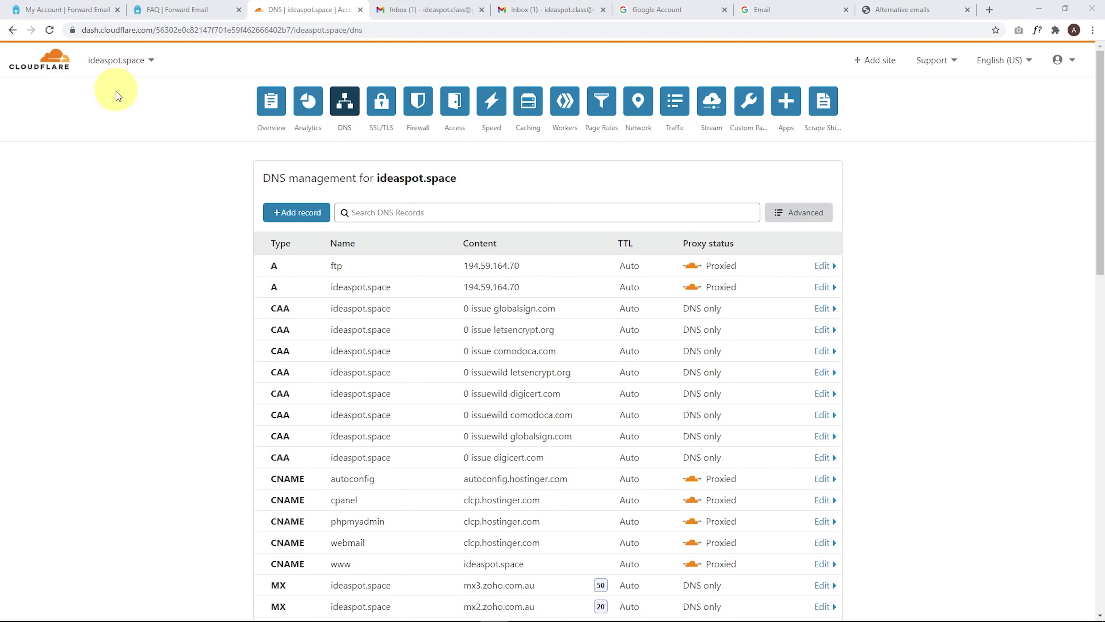
Step: Delete the mx3.zoho.com.au, mx2.zoho.com.au and mx.zoho.com.au MX records in Cloudflare
scroll(412, 179, "down", 6)
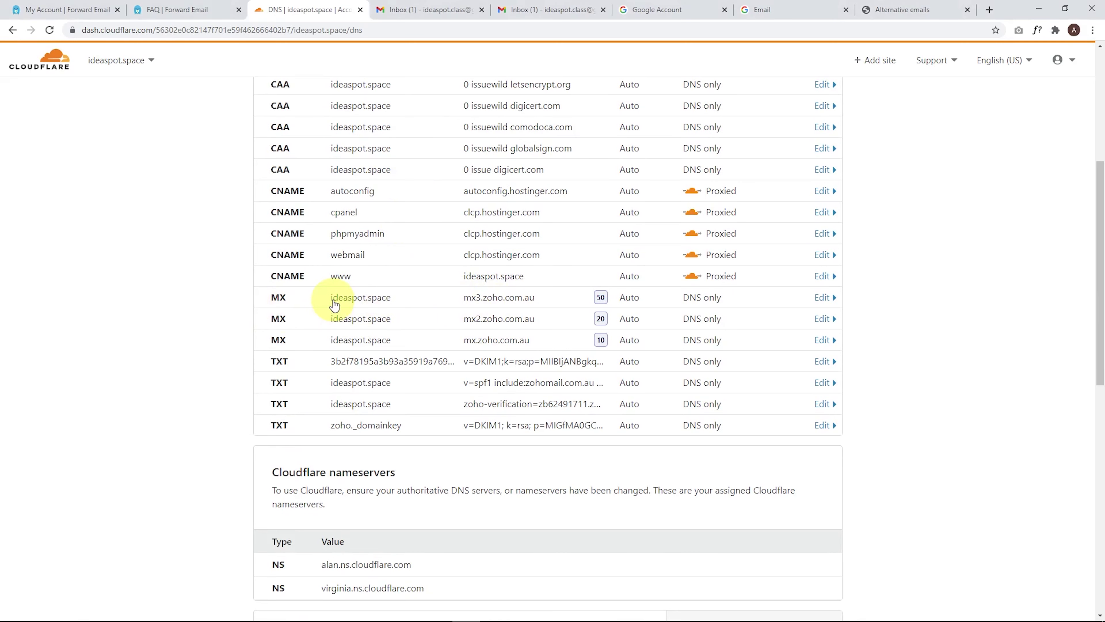
left_click(333, 297)
left_click(305, 389)
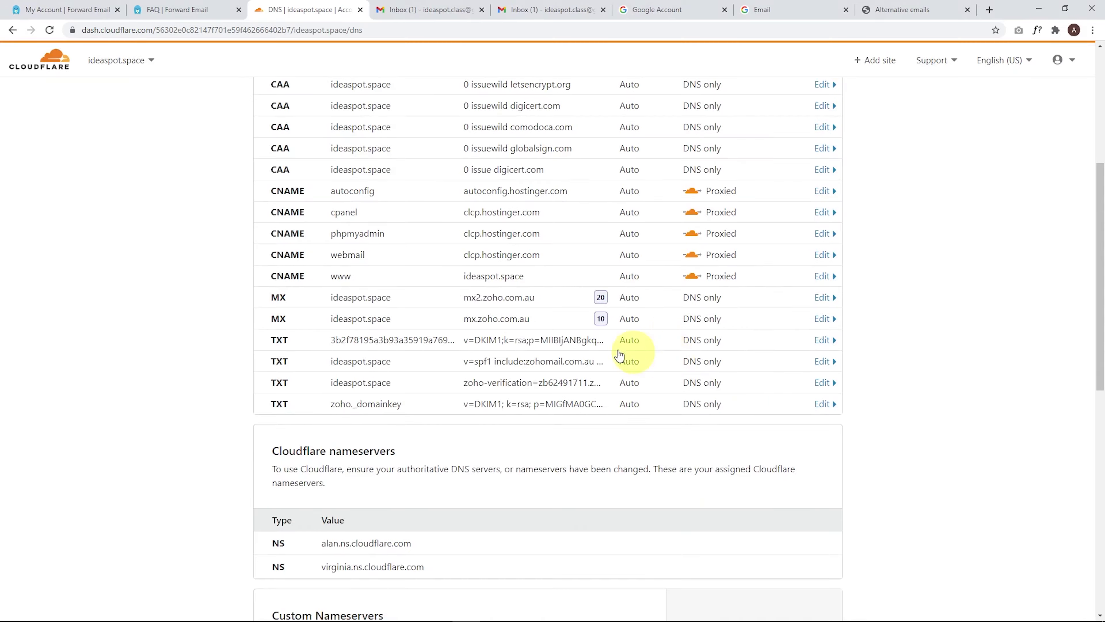
left_click(369, 298)
left_click(292, 385)
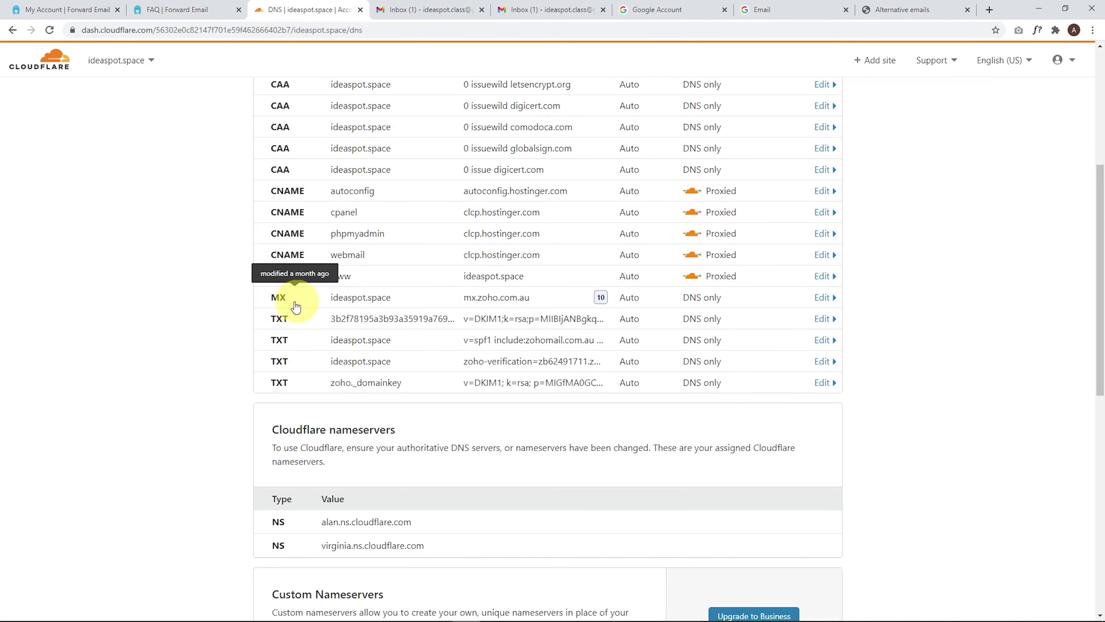
left_click(318, 298)
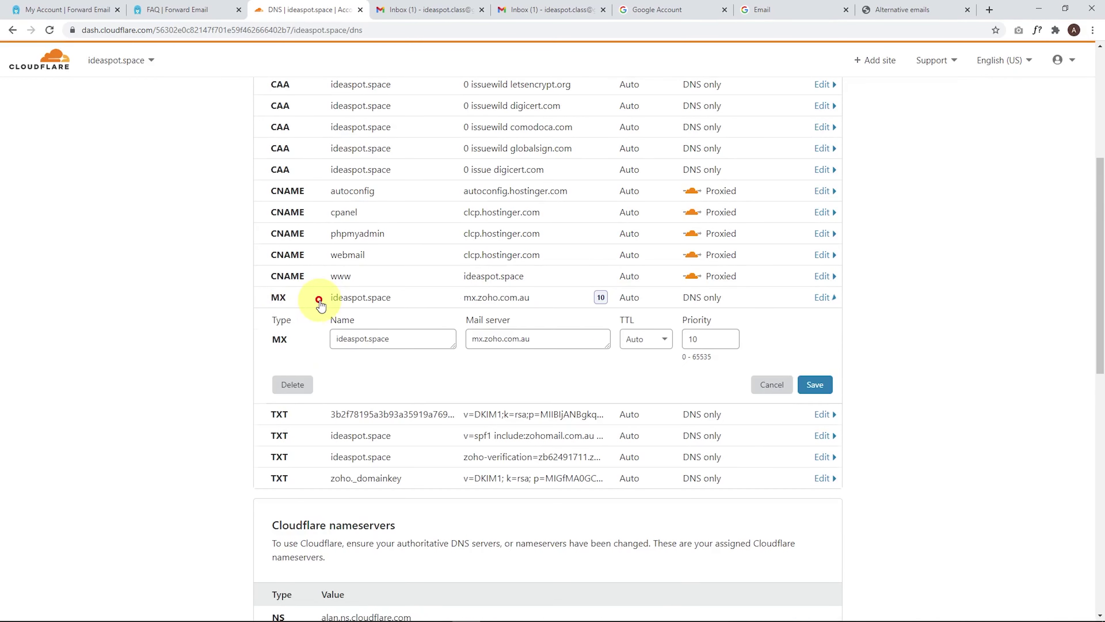
left_click(292, 385)
left_click(759, 385)
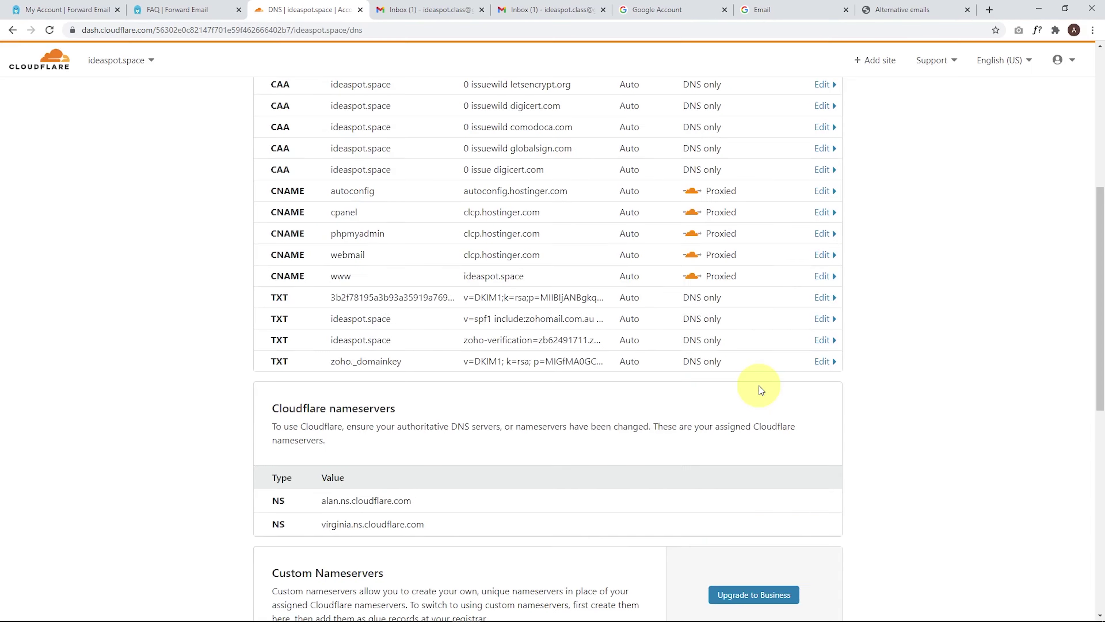
scroll(141, 410, "up", 8)
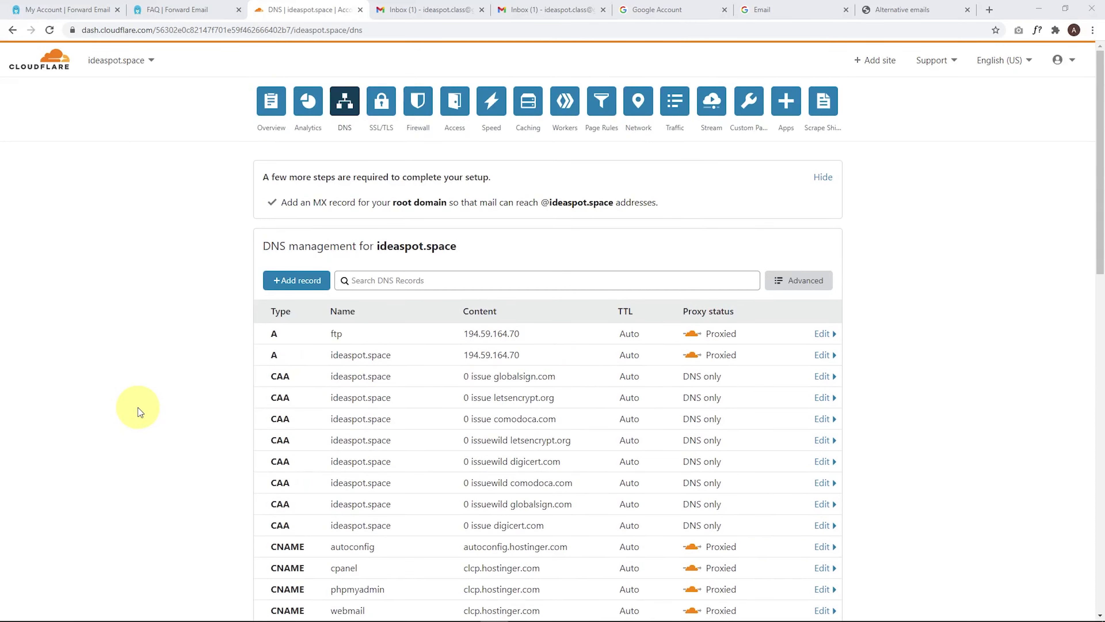
Step: Add a root (@) MX record for mx1.forwardemail.net with priority 10 and a 1 hr TTL
left_click(296, 288)
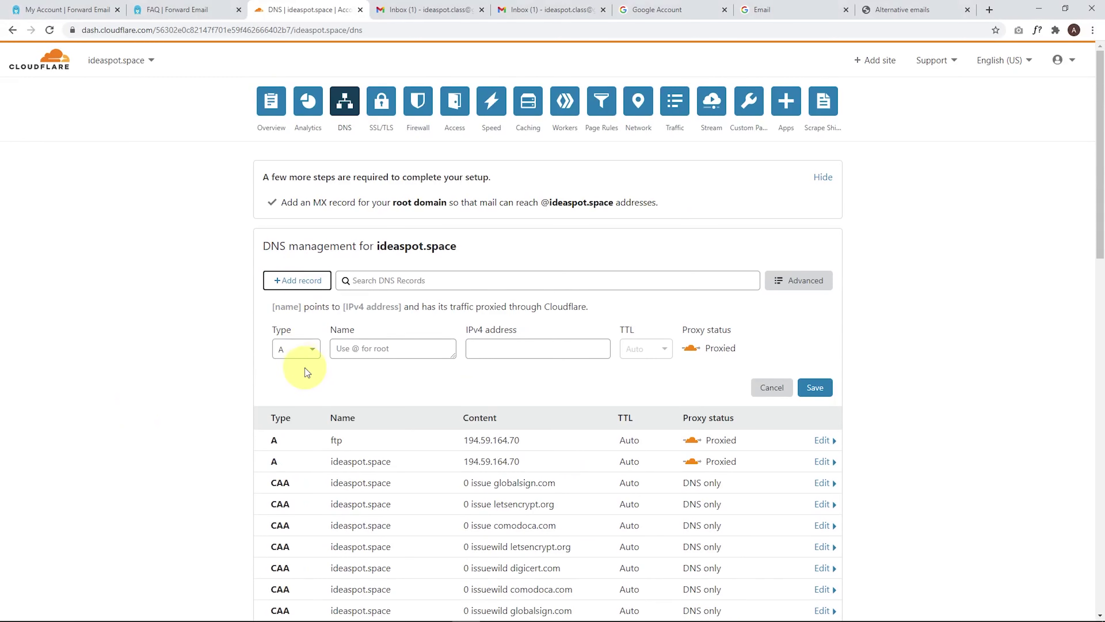
left_click(297, 351)
scroll(290, 462, "down", 3)
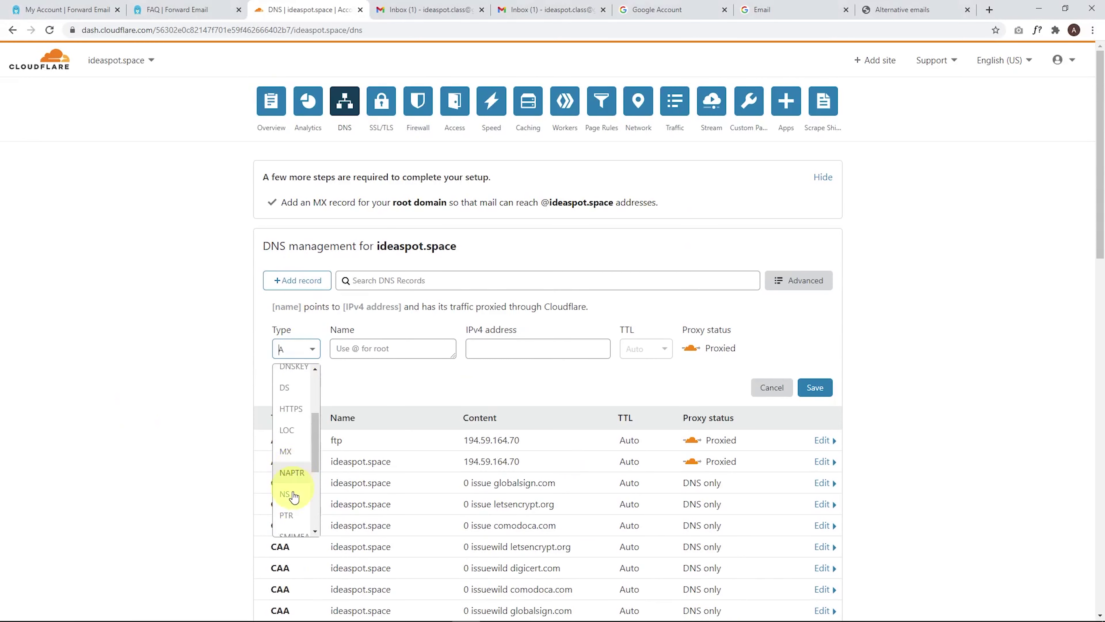
left_click(288, 453)
left_click(528, 347)
type("mx1.forwardemail.net")
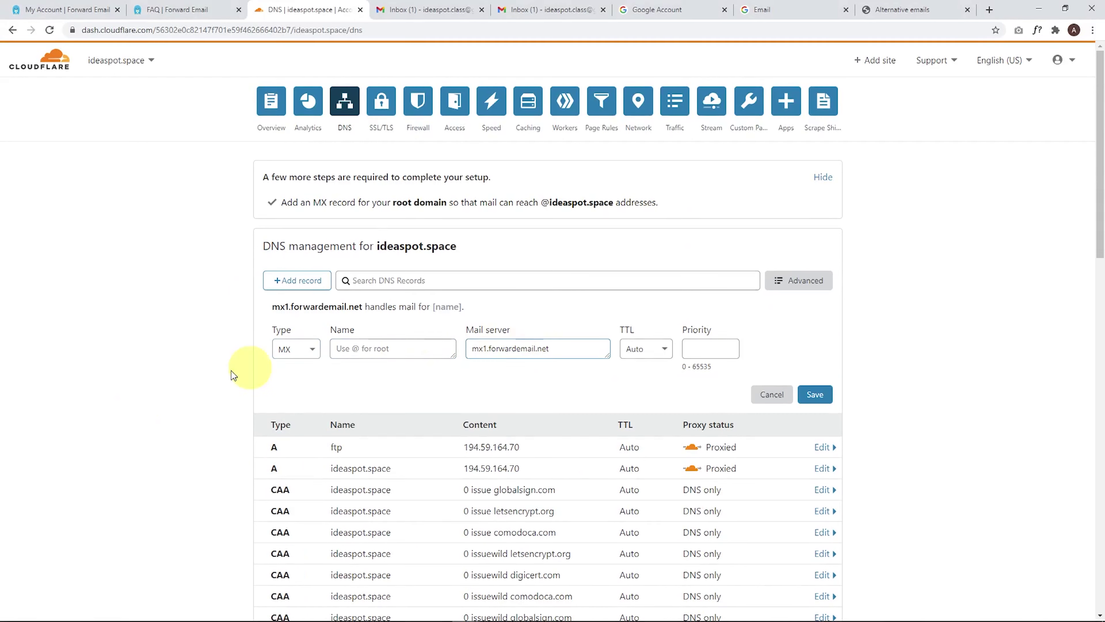
left_click(357, 348)
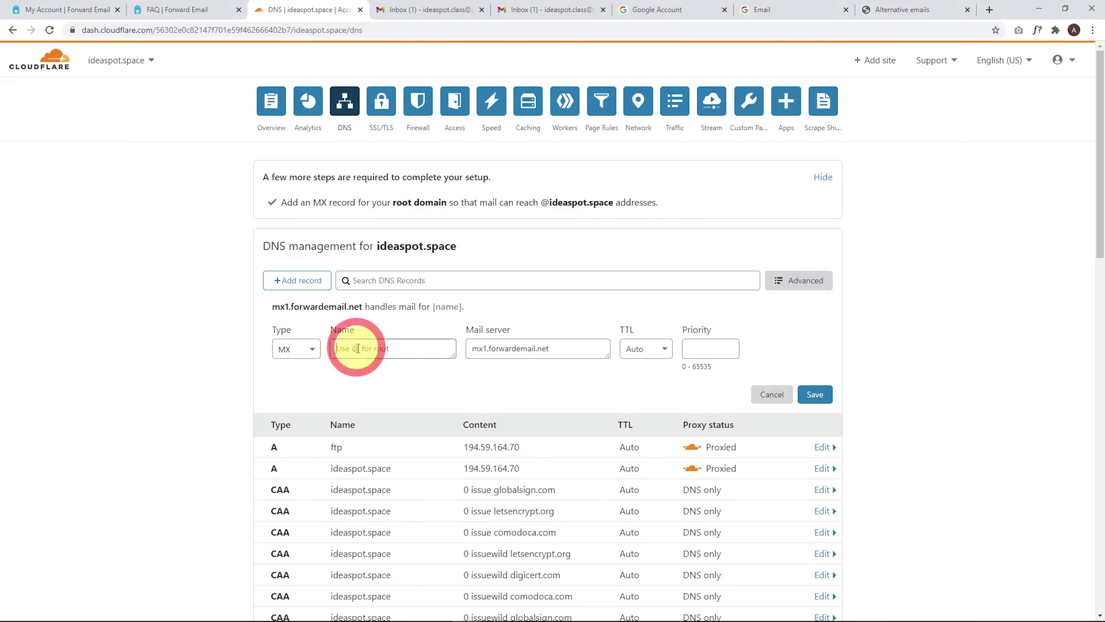
type("@")
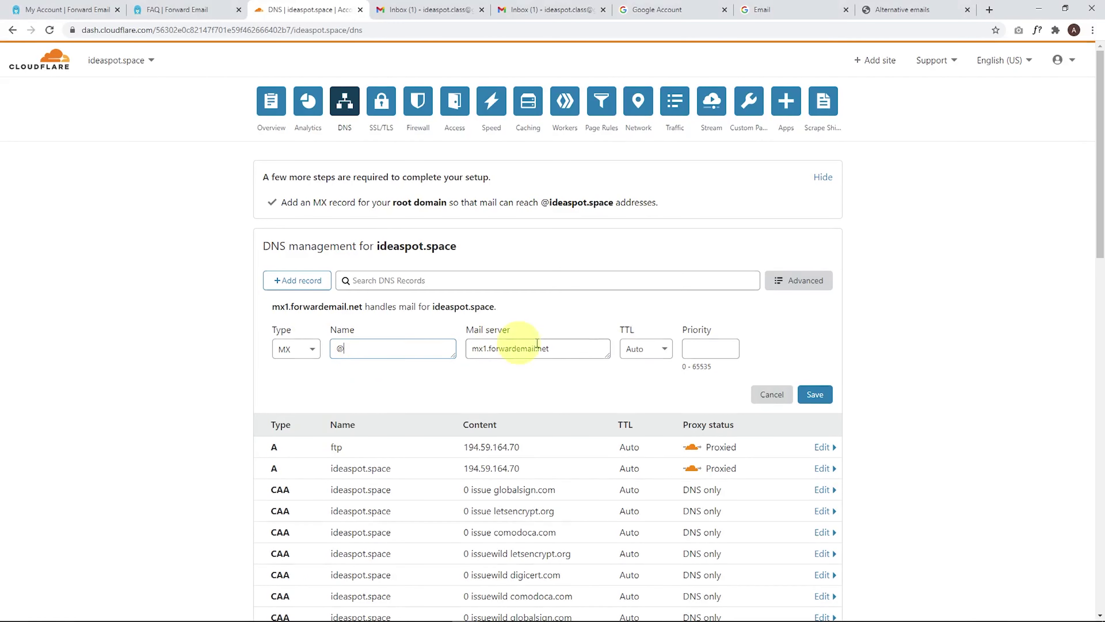
left_click(657, 348)
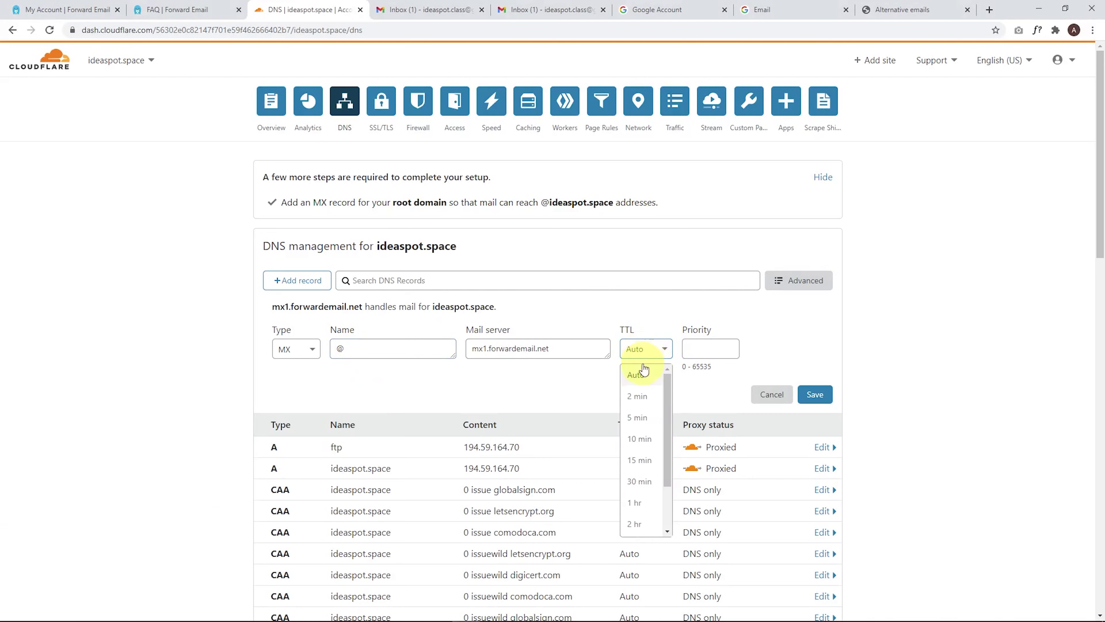
left_click(638, 504)
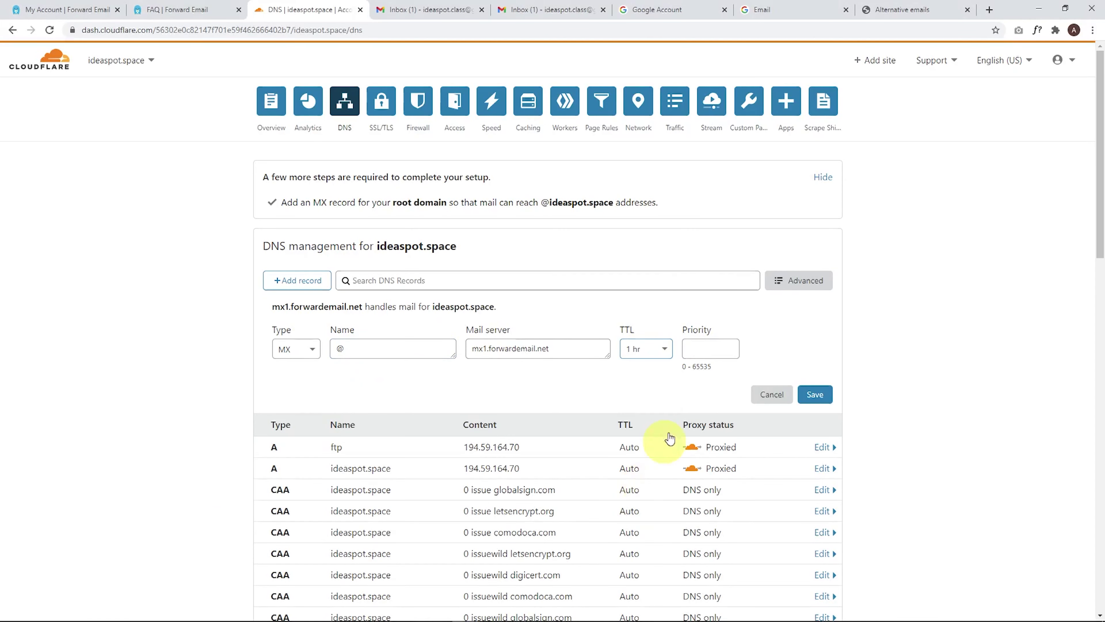
left_click(710, 345)
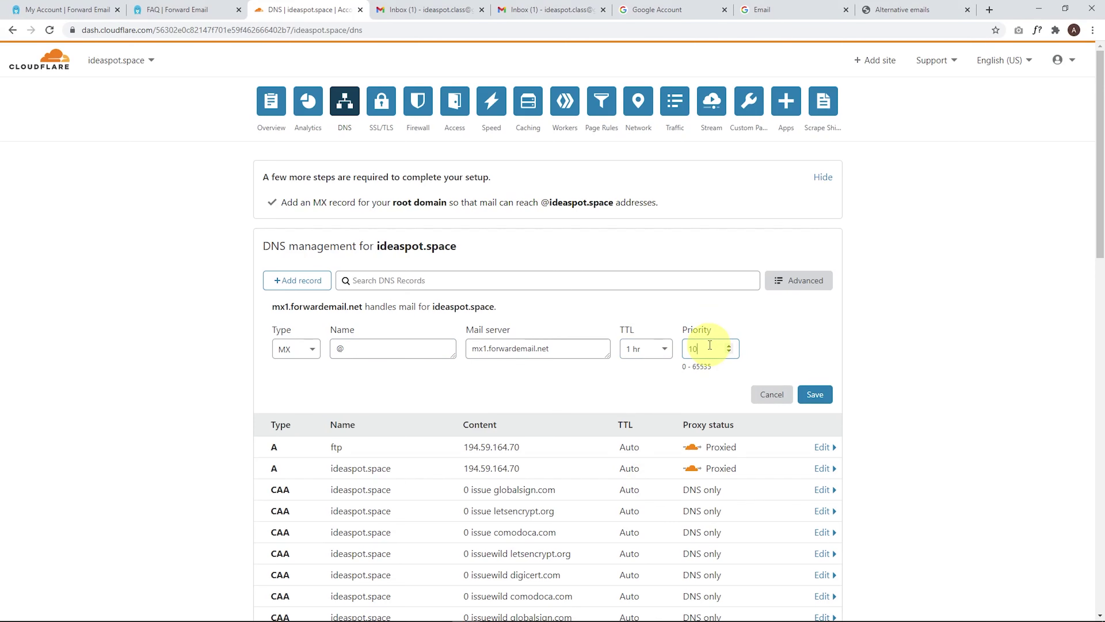
left_click(815, 404)
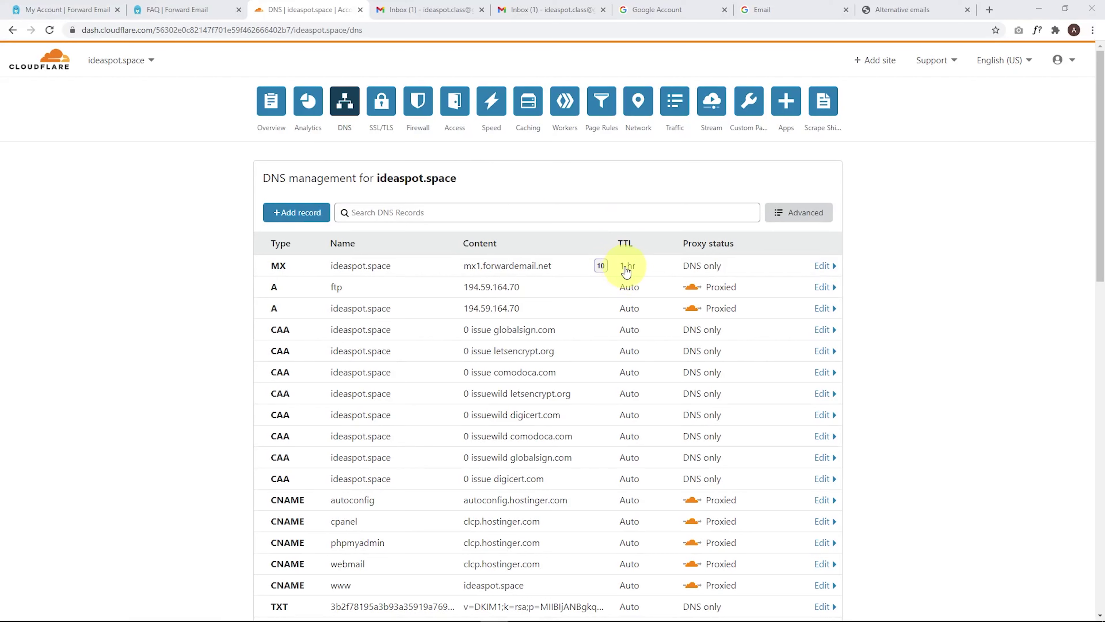
Step: Add a second root MX record for mx2.forwardemail.net, priority 10, TTL 1 hr
left_click(174, 12)
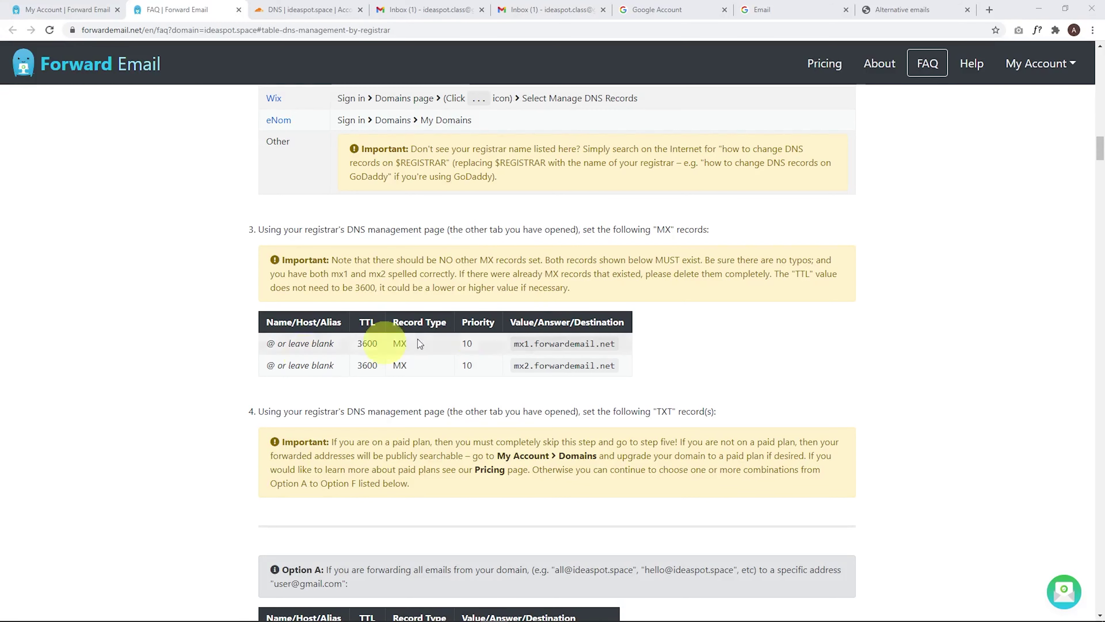
left_click(564, 344)
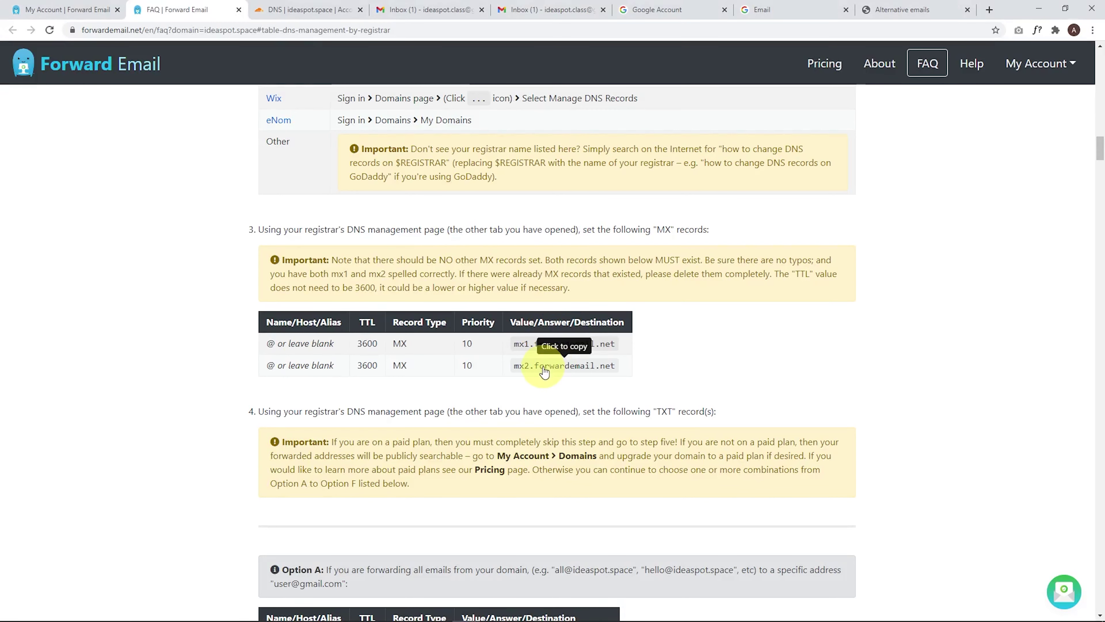
left_click(304, 7)
left_click(297, 212)
left_click(297, 281)
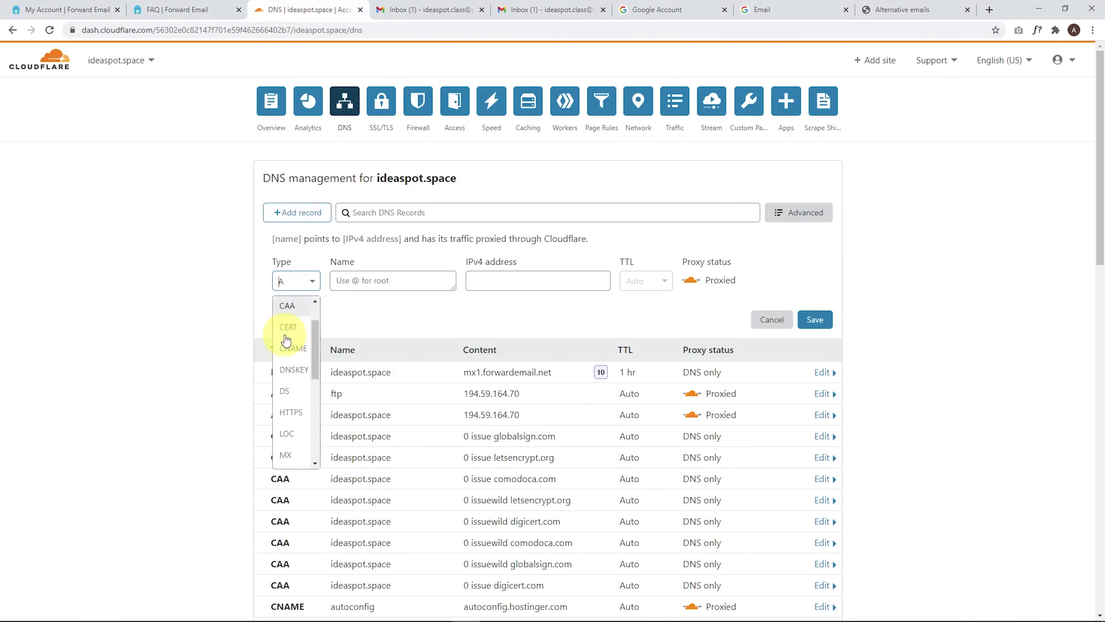
scroll(291, 418, "down", 3)
left_click(286, 337)
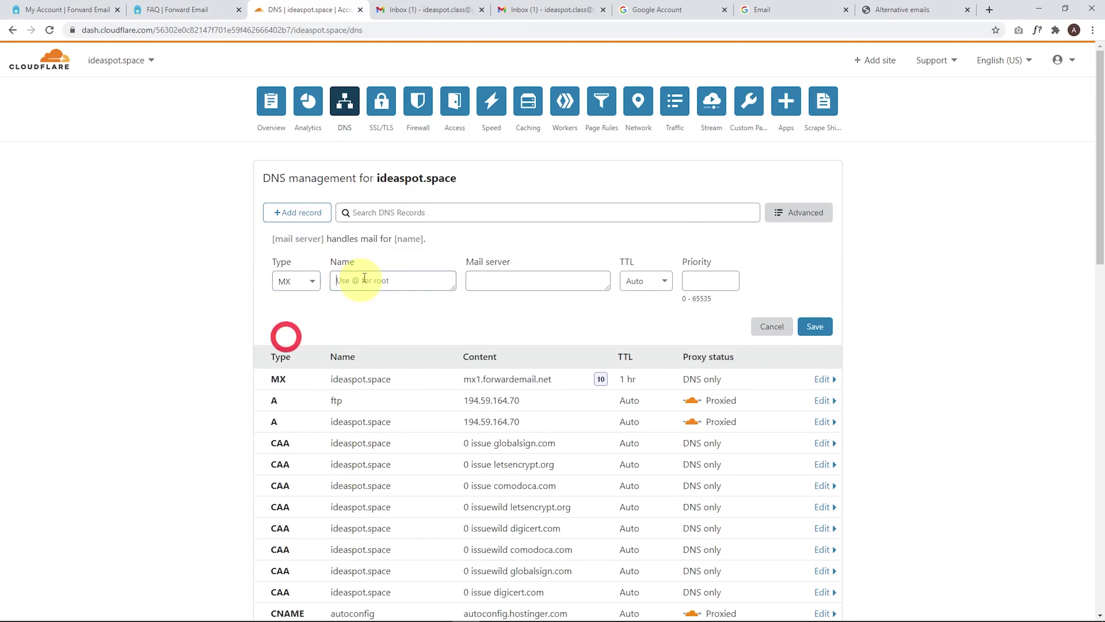
left_click(374, 279)
type("@")
left_click(516, 279)
type("mx2.forwardemail.net")
left_click(701, 281)
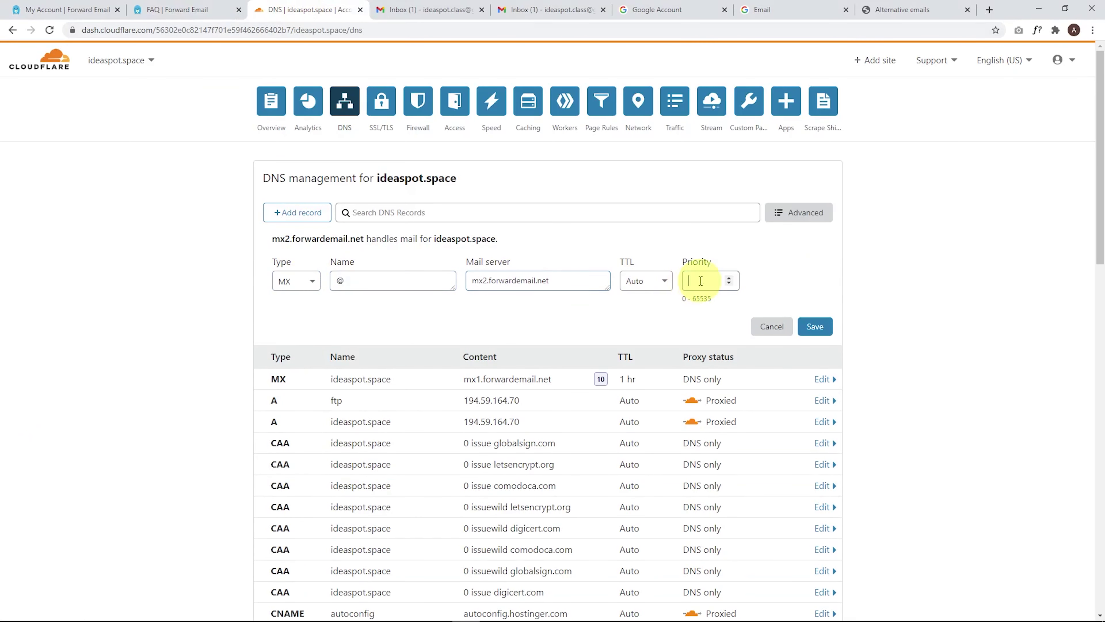
type("10")
left_click(640, 280)
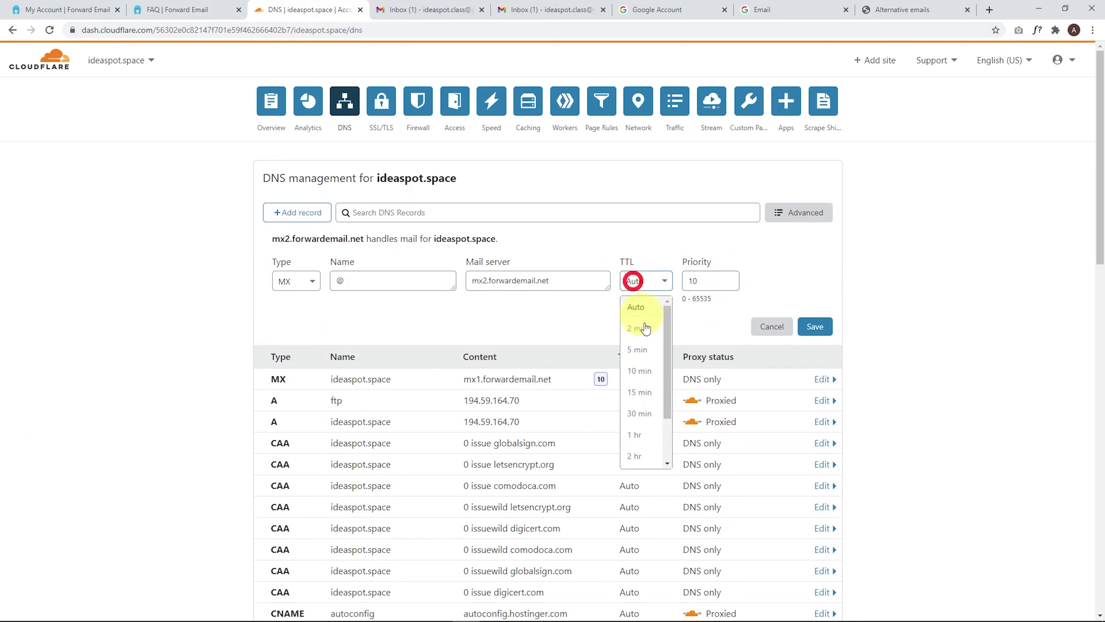
left_click(647, 440)
left_click(815, 326)
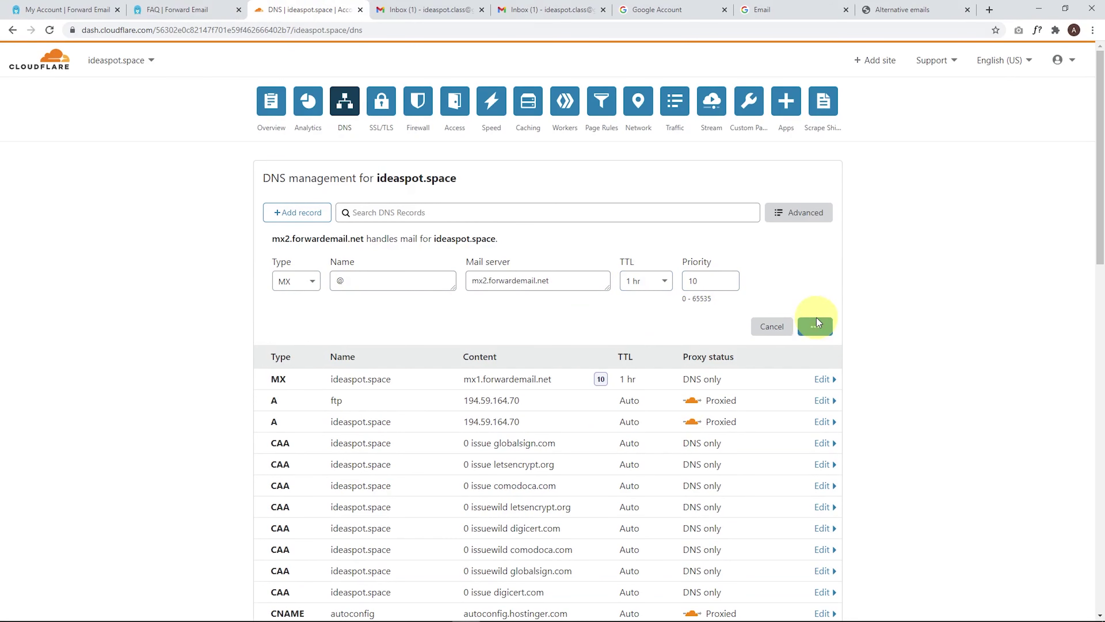
left_click(176, 8)
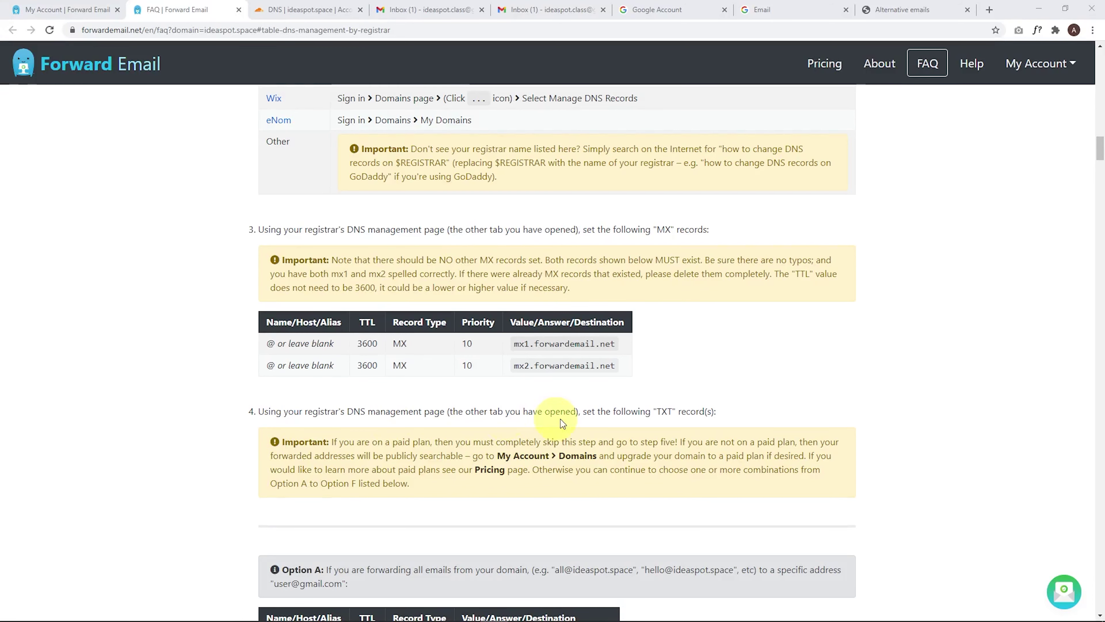
Step: Find step 4 in the FAQ and copy the Option A forwarding TXT value
scroll(669, 421, "down", 4)
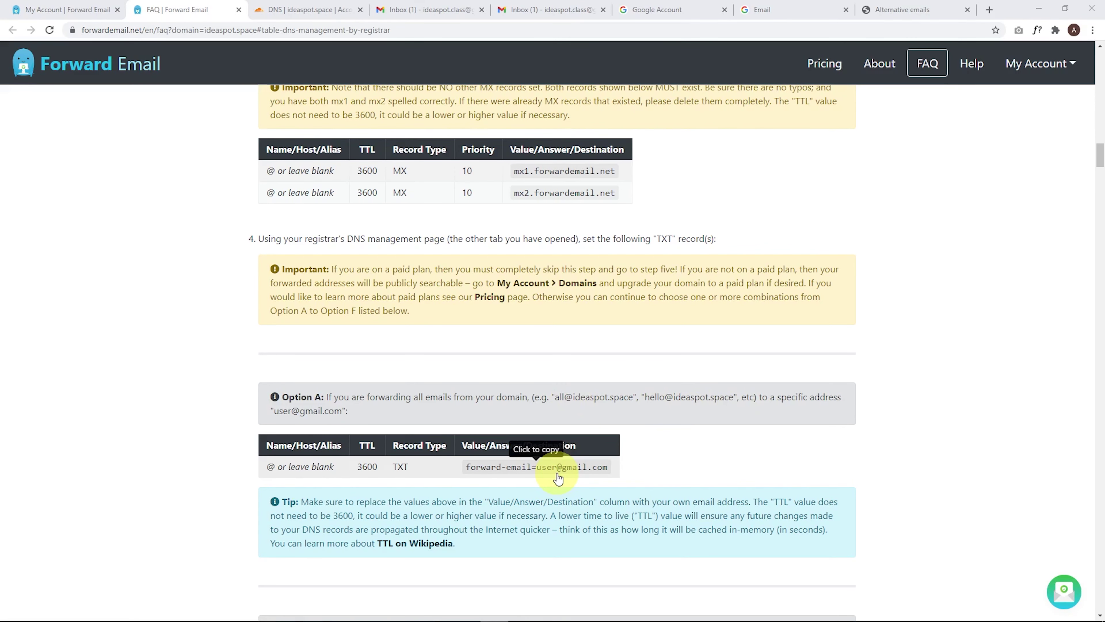
scroll(547, 442, "down", 3)
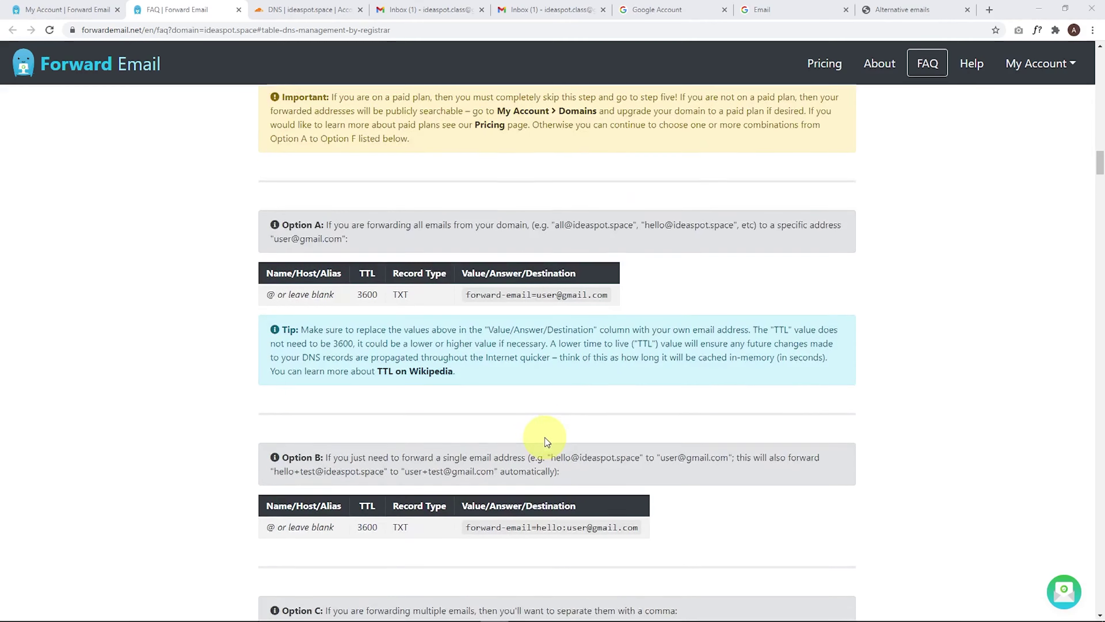
scroll(547, 442, "down", 1)
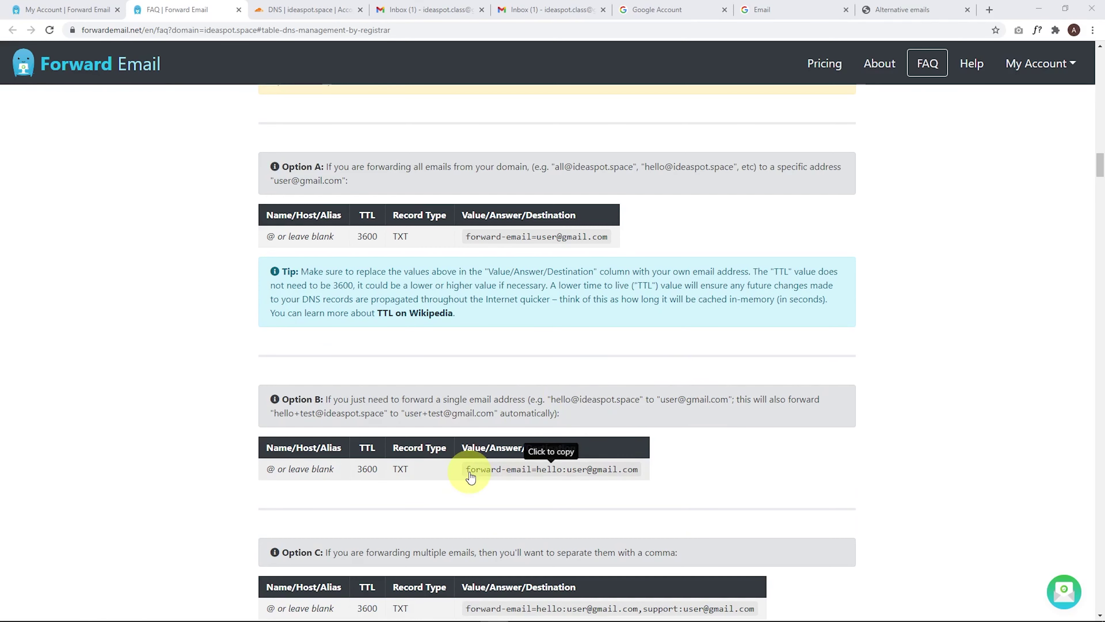
scroll(639, 392, "down", 3)
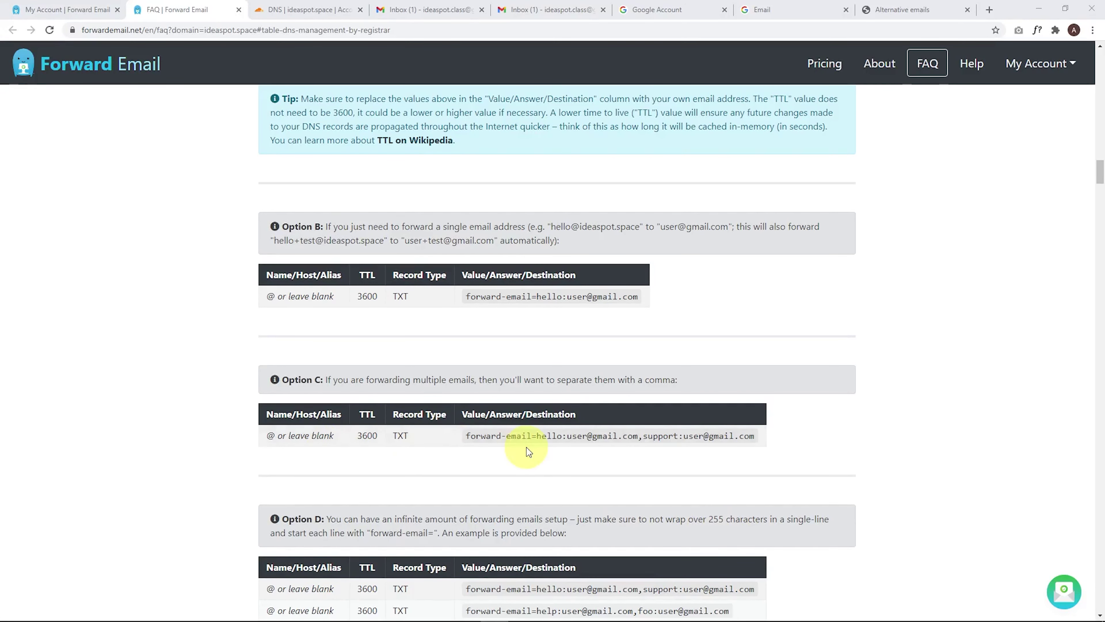
scroll(526, 451, "down", 3)
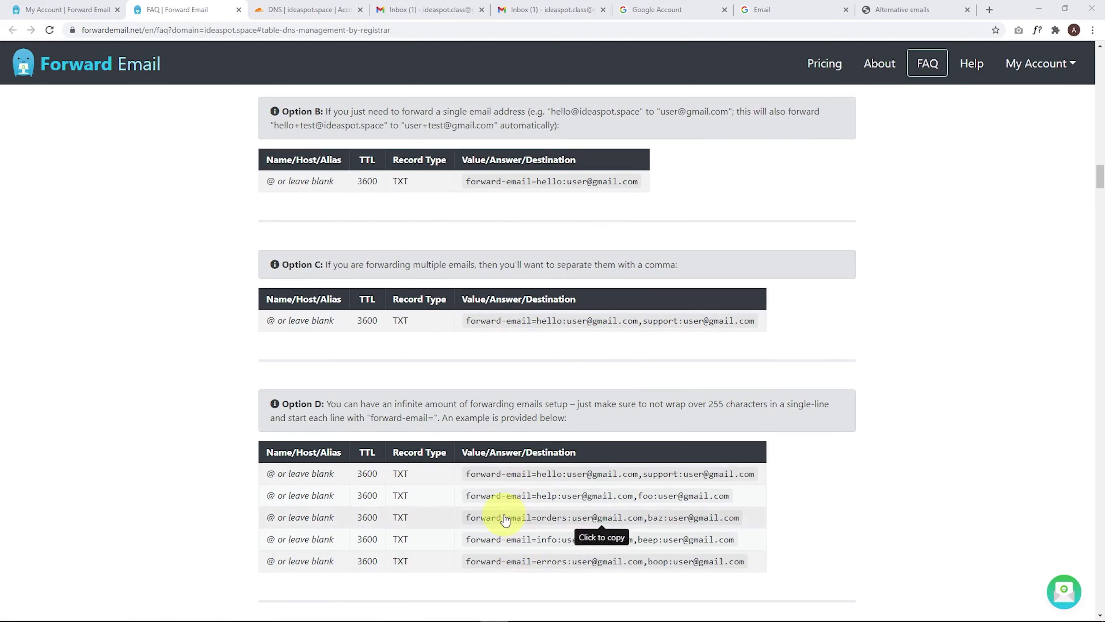
scroll(492, 469, "up", 4)
scroll(489, 470, "up", 3)
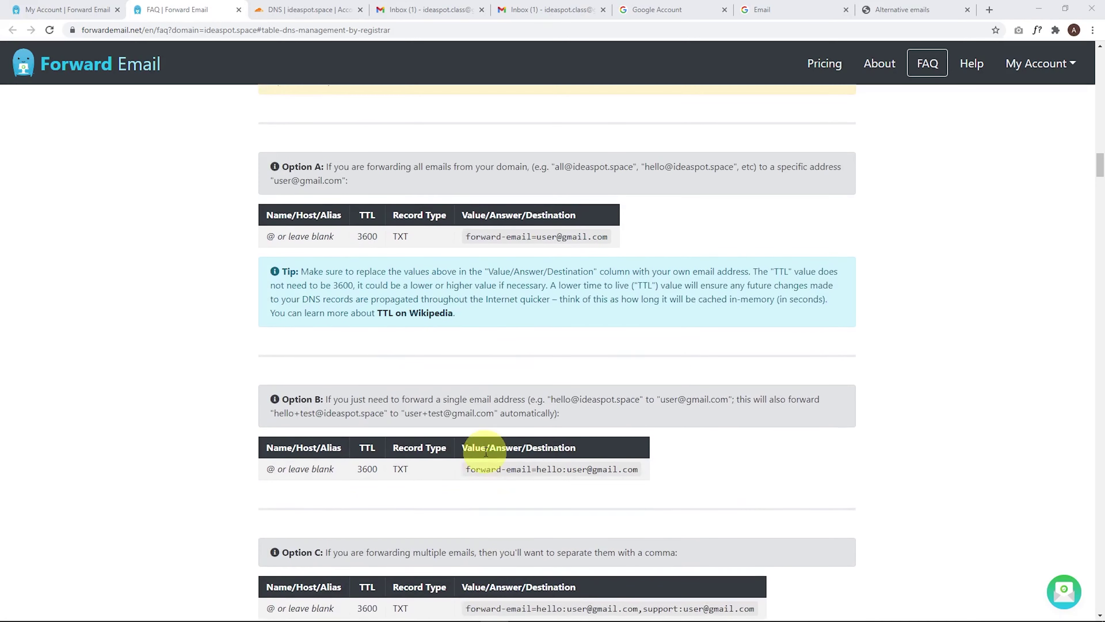
left_click(576, 237)
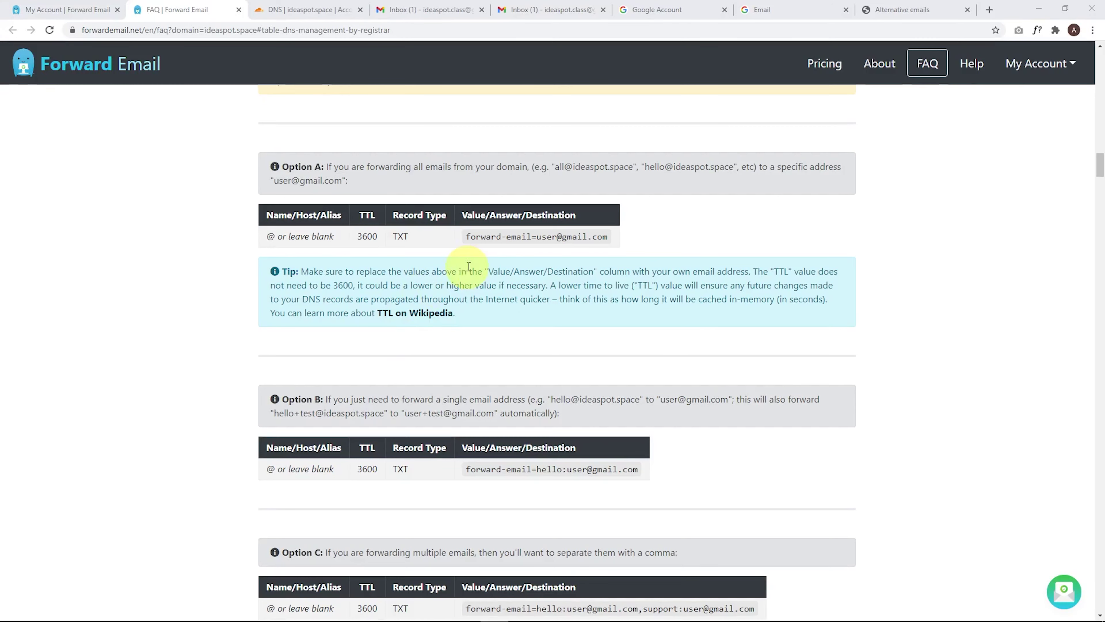
left_click(493, 237)
left_click(310, 9)
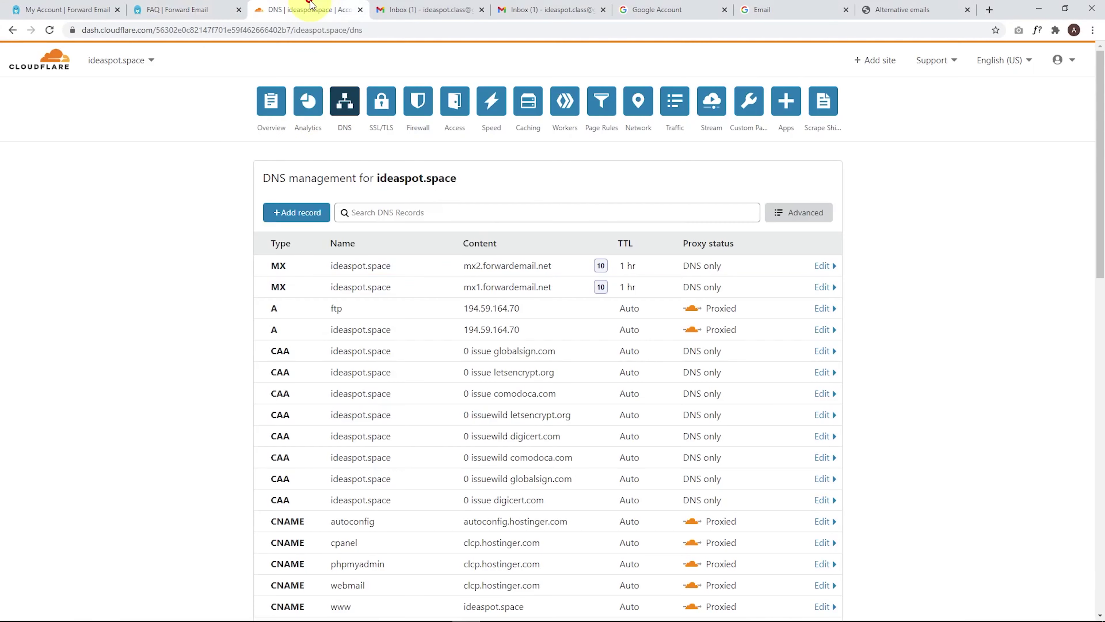
Step: Create a root (@) TXT record with the copied forwarding value and a 1 hr TTL
left_click(293, 212)
left_click(307, 281)
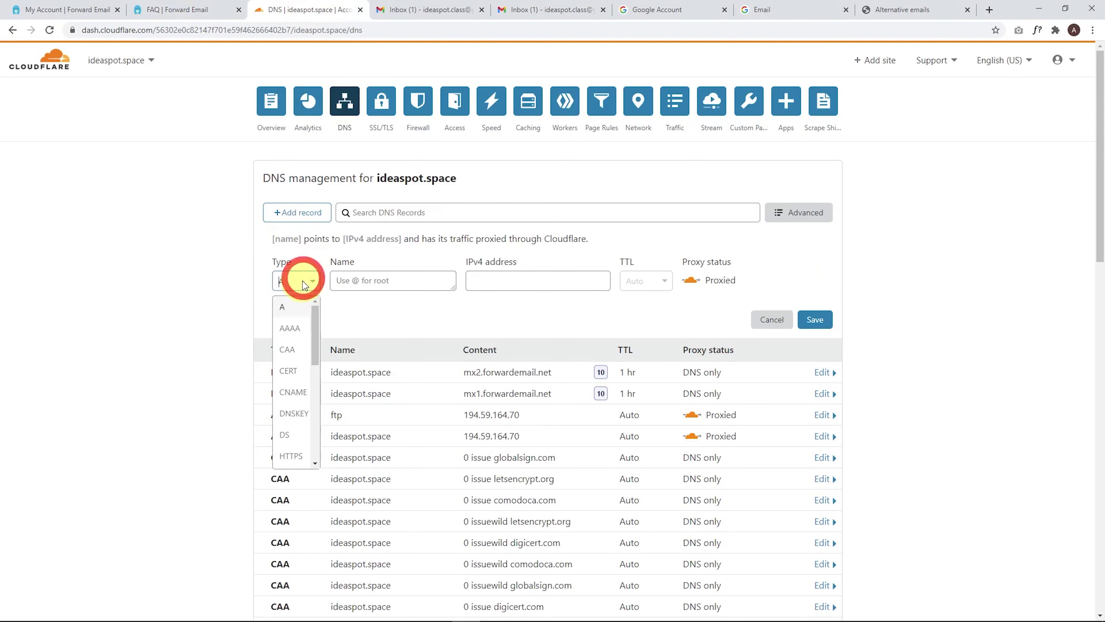
scroll(292, 418, "down", 5)
left_click(287, 437)
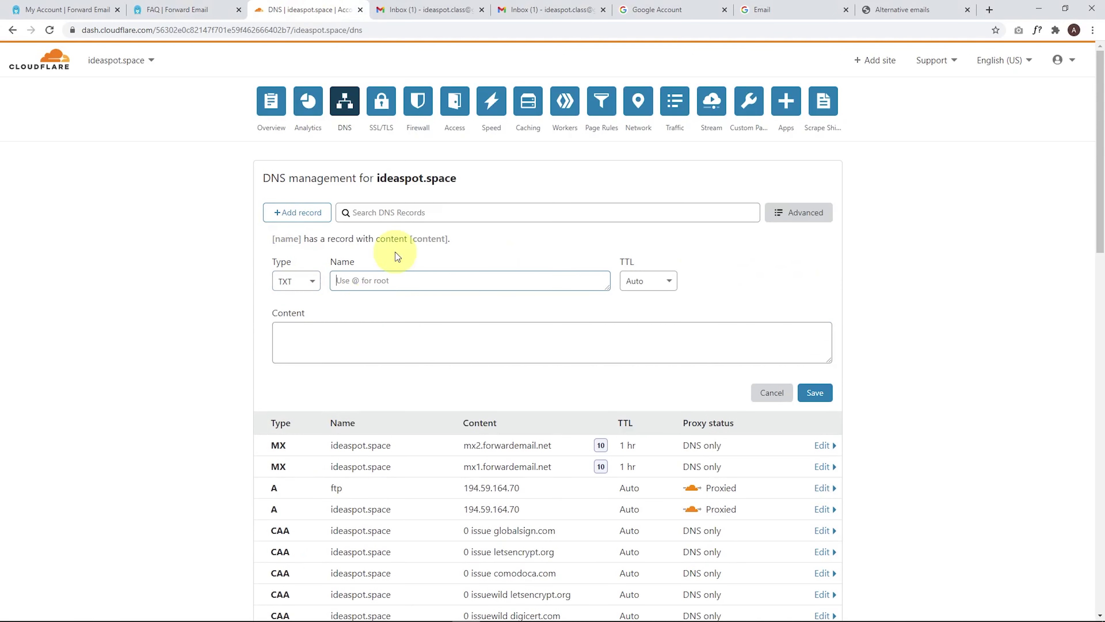
type("@")
left_click(353, 345)
key("ctrl+v")
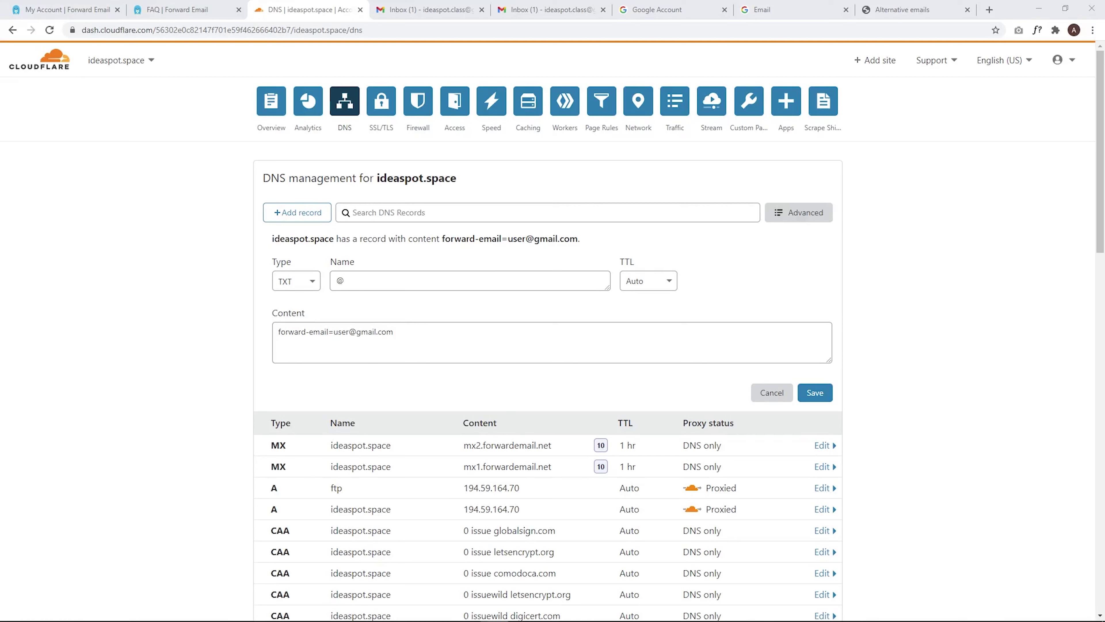
left_click(664, 281)
left_click(632, 434)
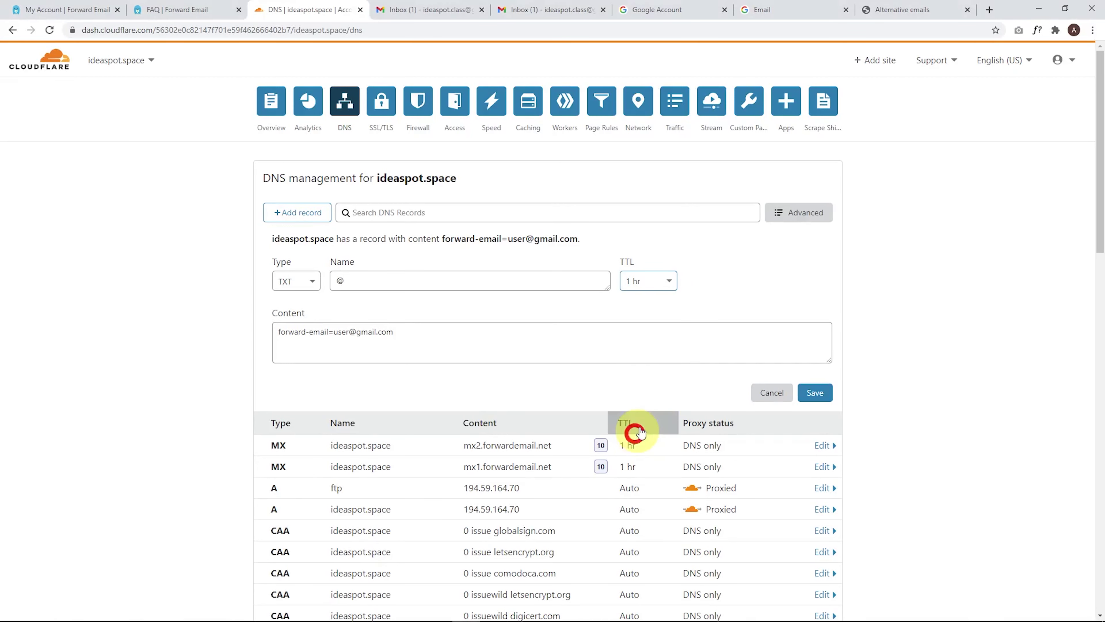
left_click(412, 330)
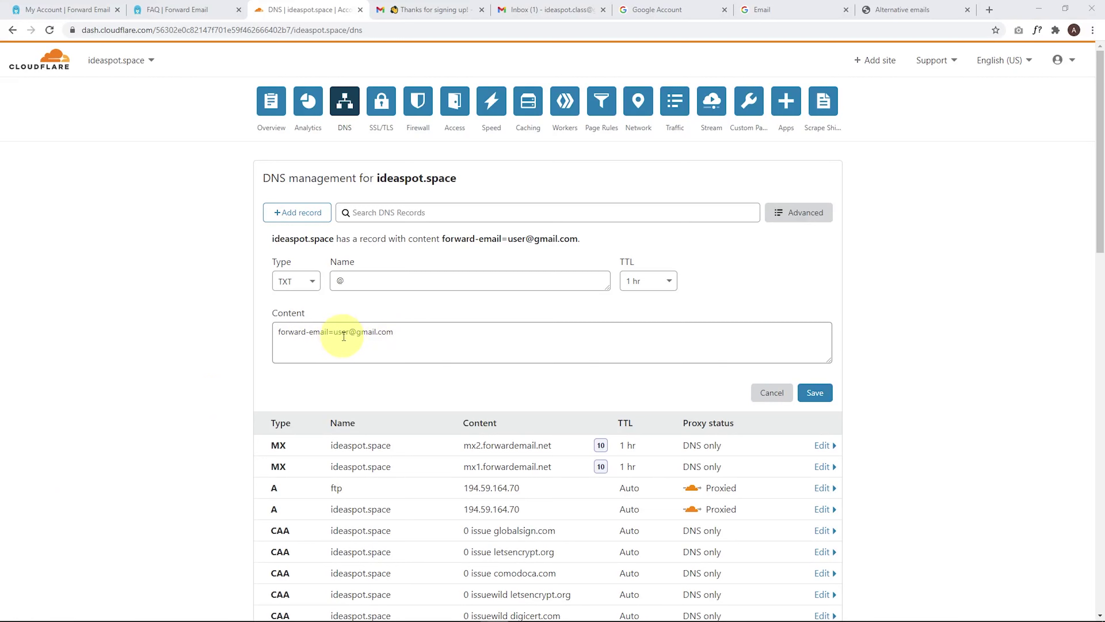
left_click_drag(334, 332, 434, 329)
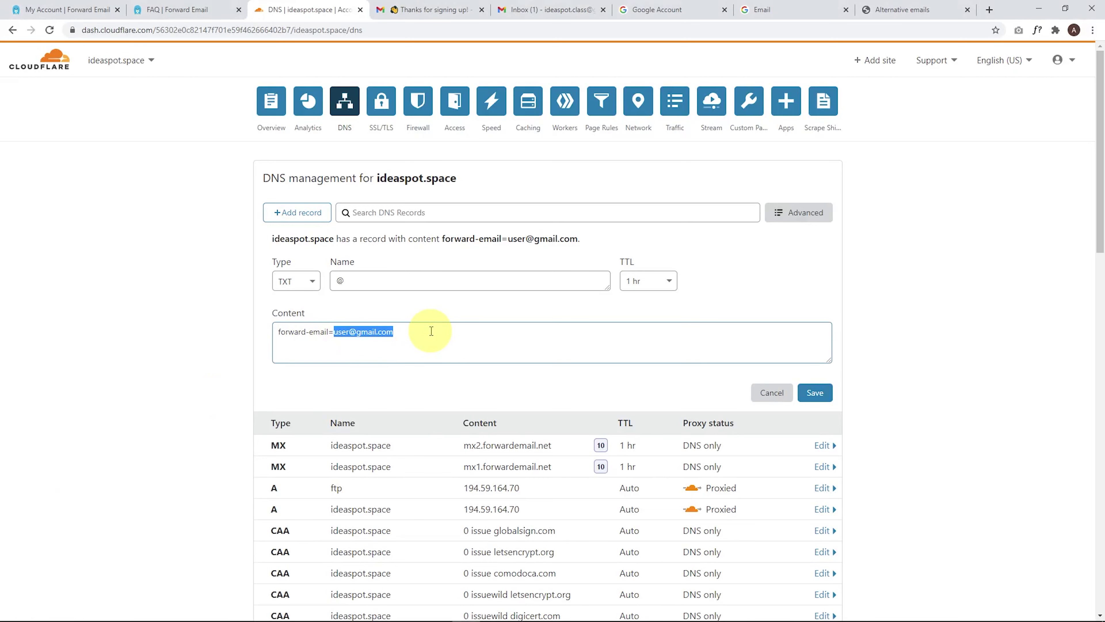
key("BackSpace")
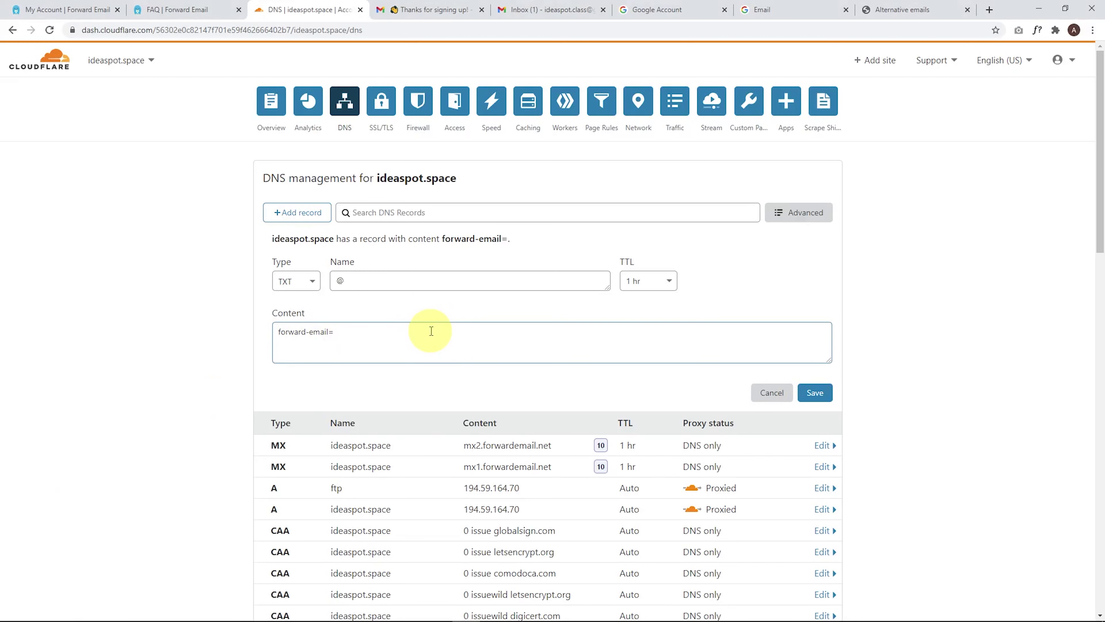
key("ctrl+v")
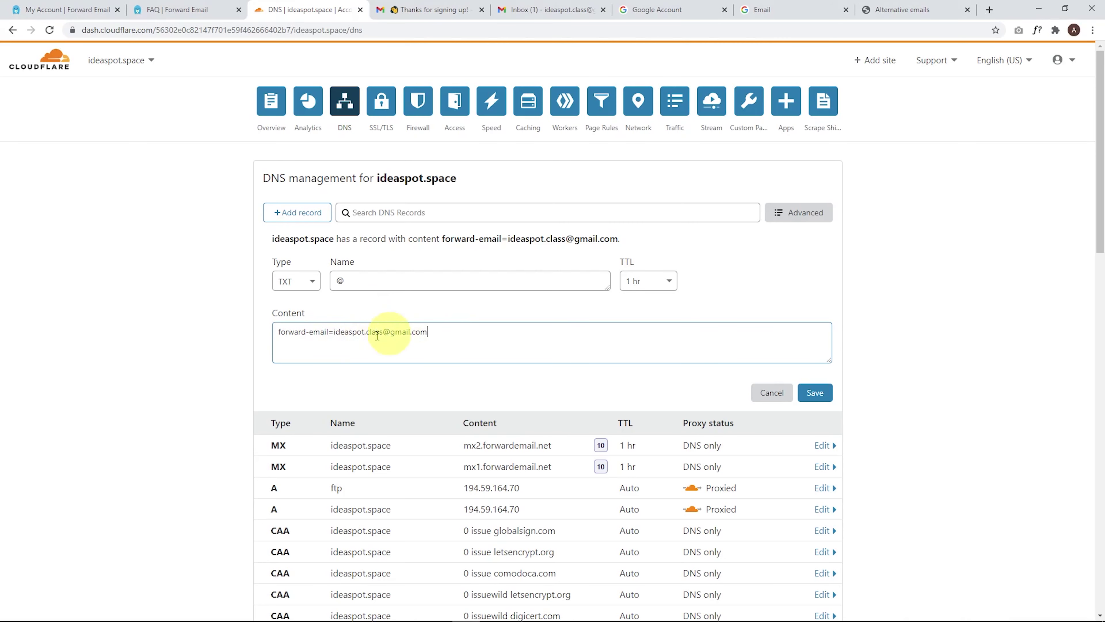
left_click(822, 395)
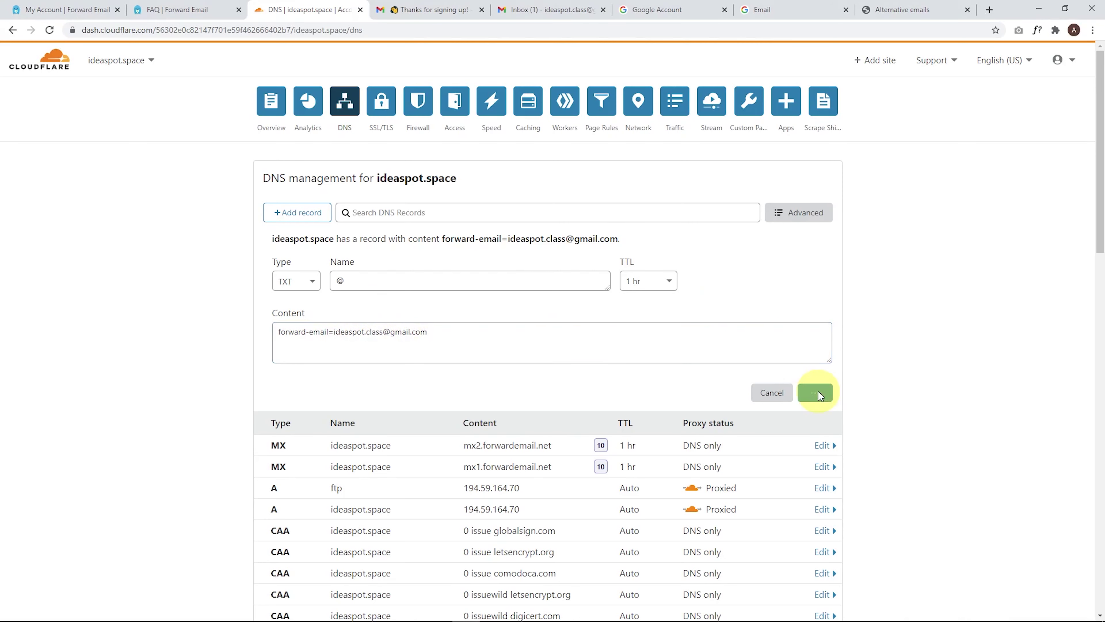
left_click(173, 8)
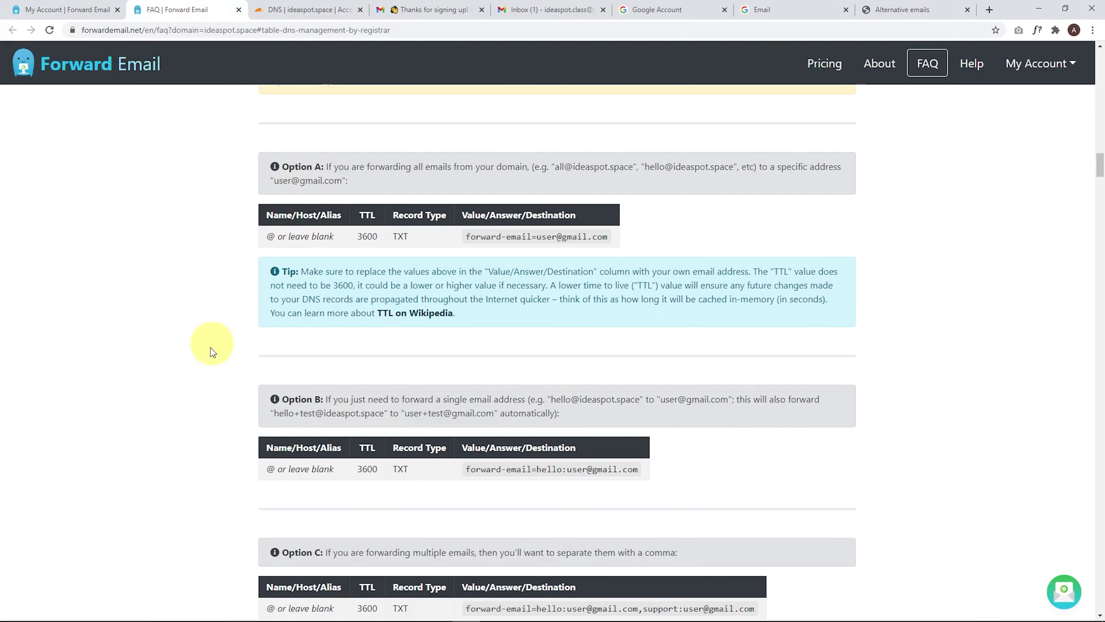
Step: Copy the Forward Email SPF record value from step 5 of the FAQ
scroll(131, 431, "down", 6)
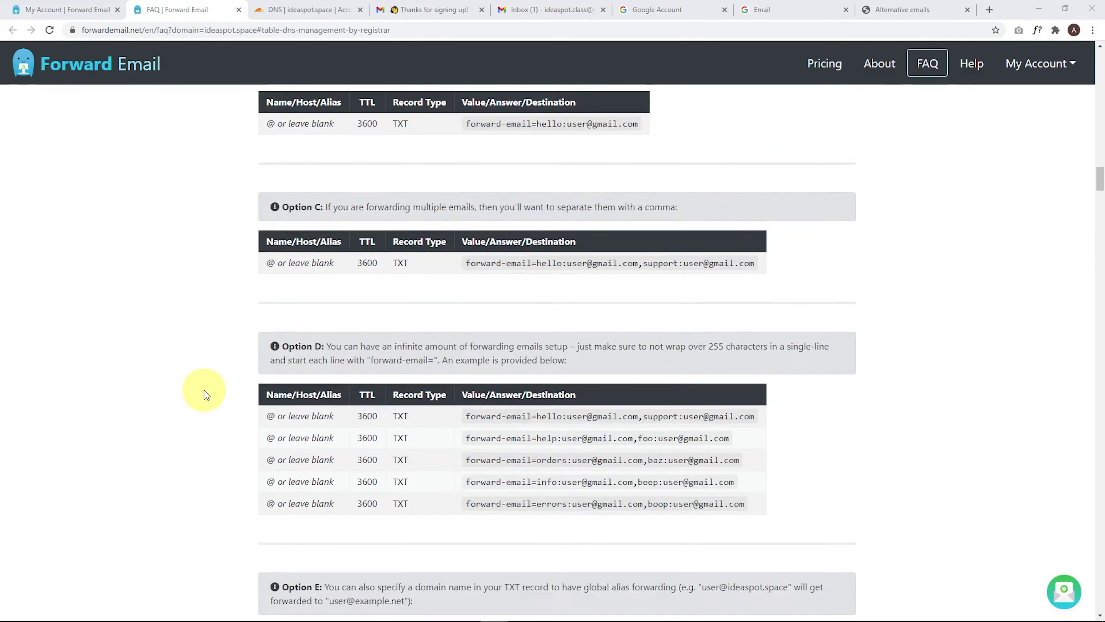
scroll(204, 391, "down", 10)
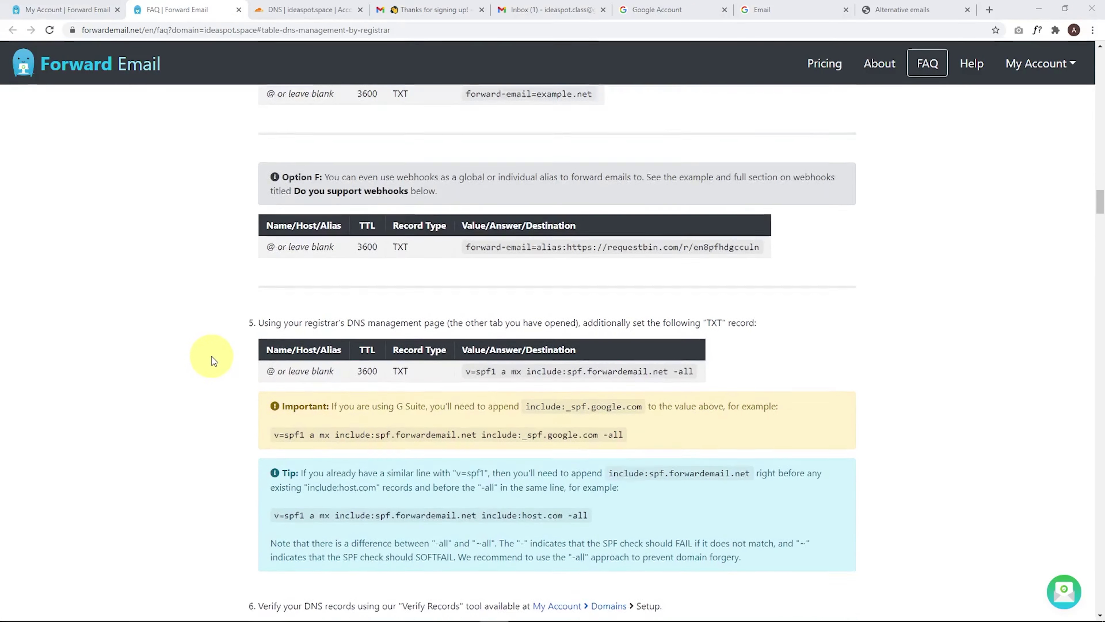
scroll(211, 356, "down", 2)
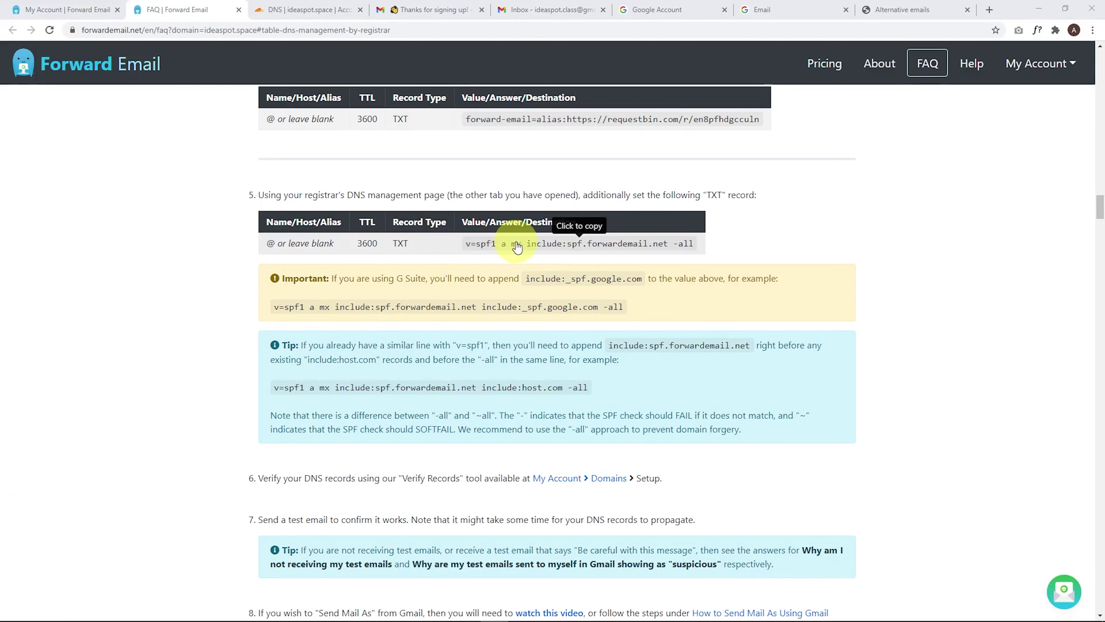
left_click(535, 246)
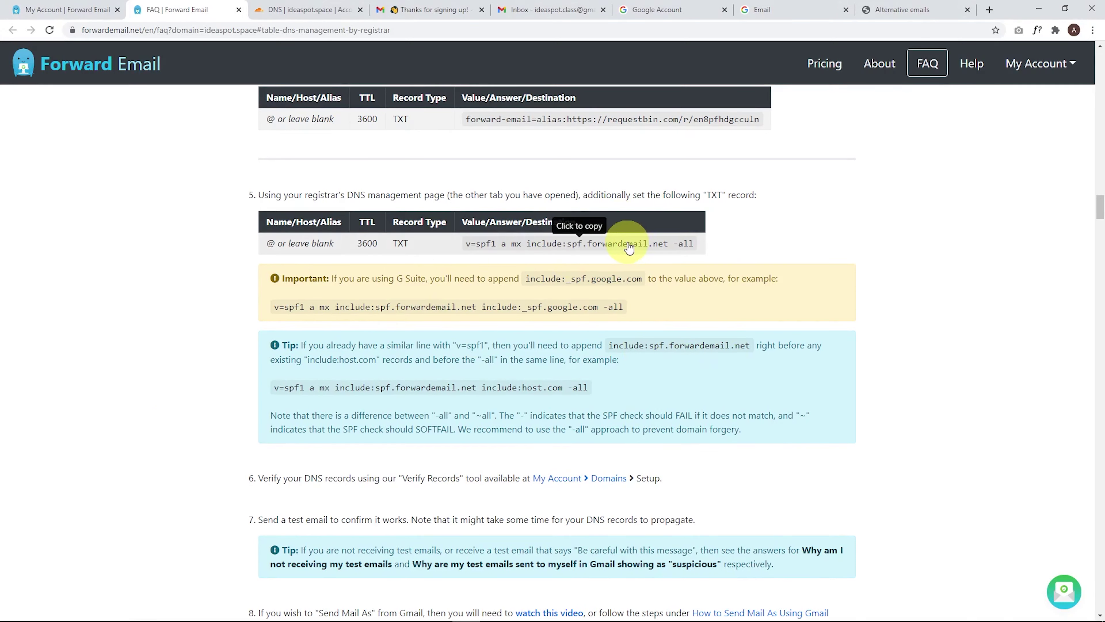
left_click(304, 10)
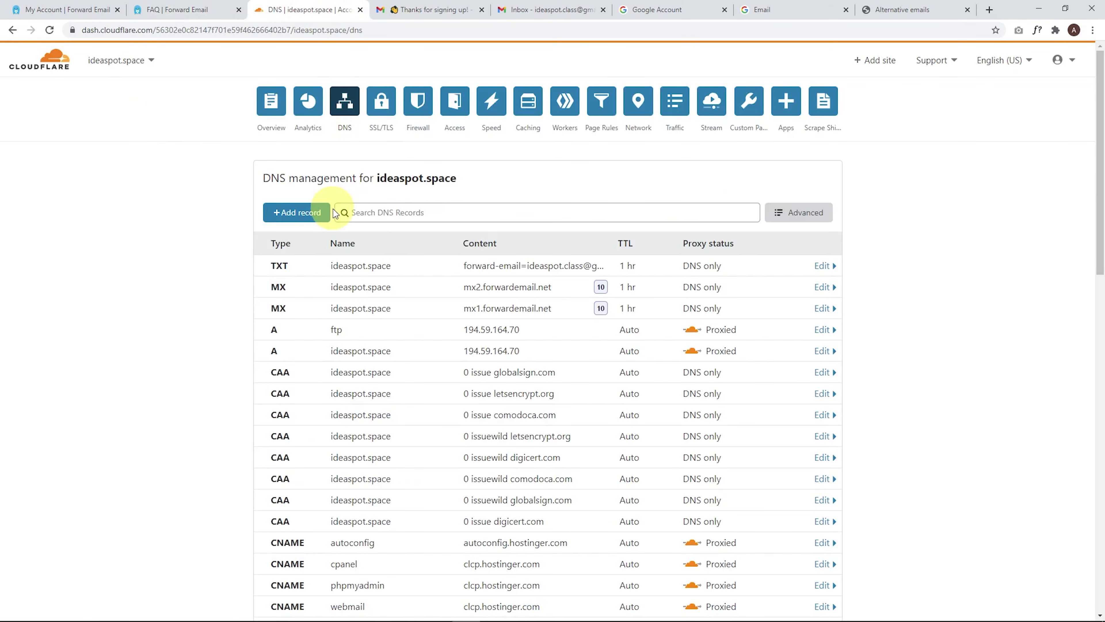
Step: Paste the Forward Email SPF line into the existing SPF record and move include:zohomail.com.au into it
scroll(277, 331, "down", 4)
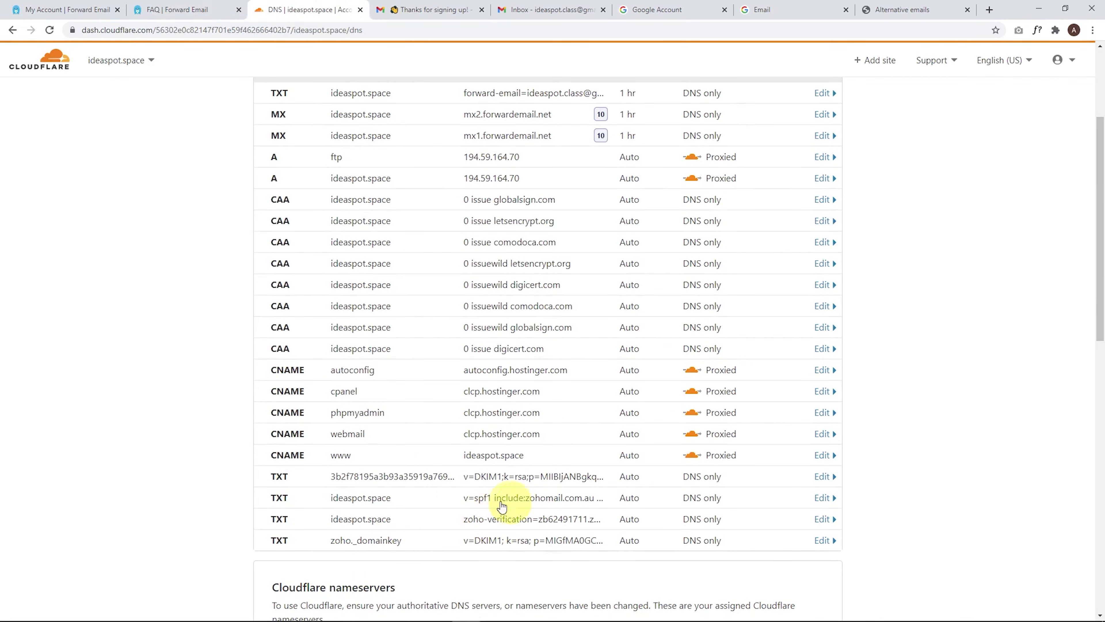
left_click(521, 505)
scroll(474, 533, "down", 1)
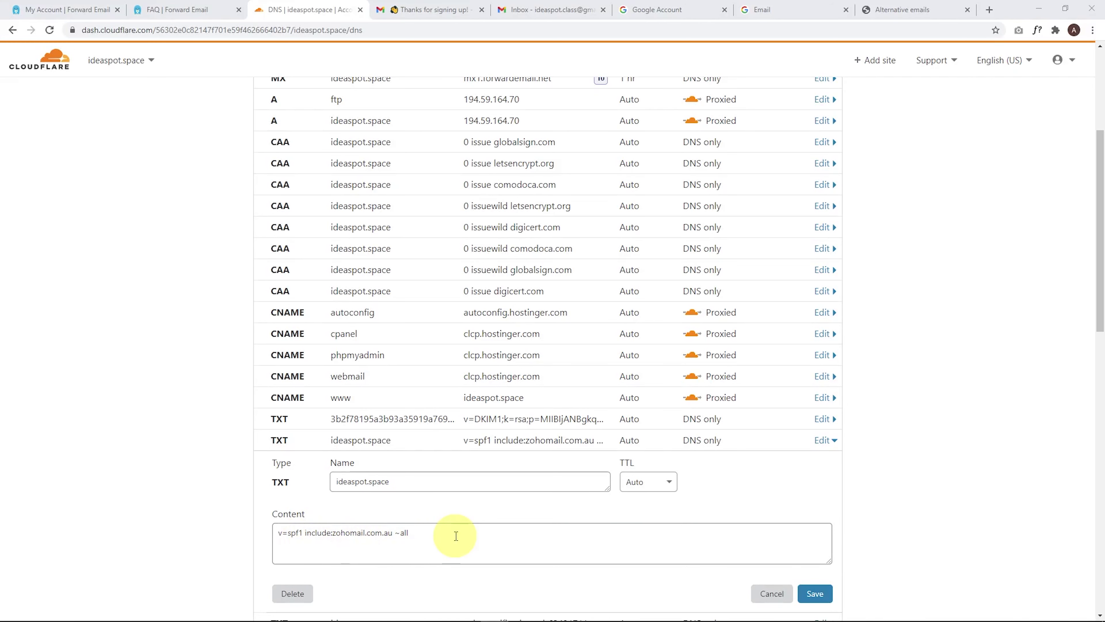
left_click(473, 528)
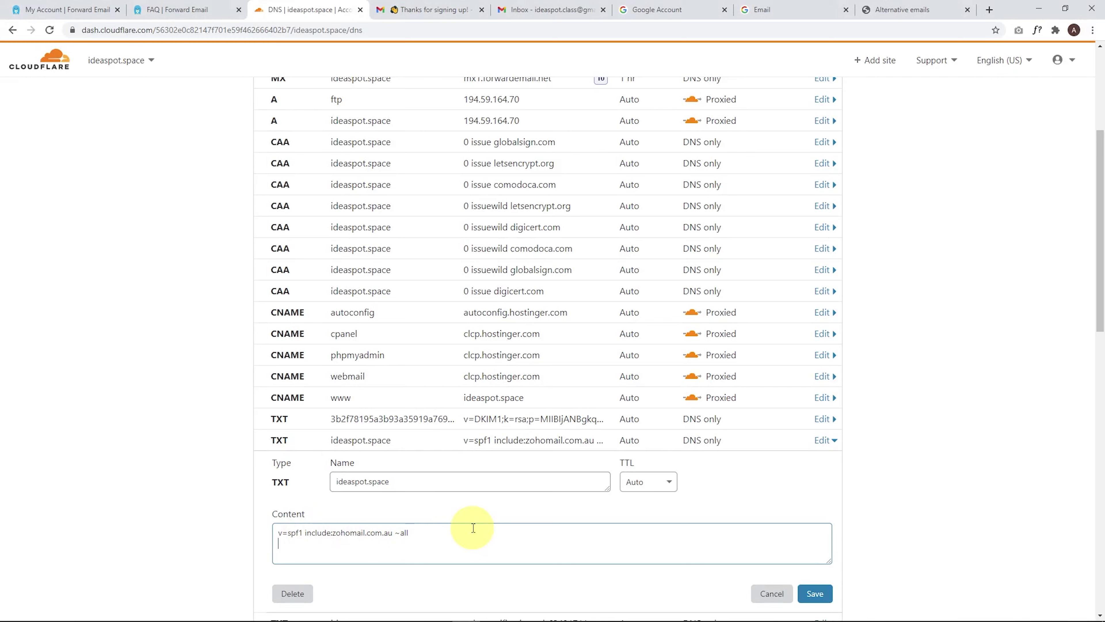
key("ctrl+v")
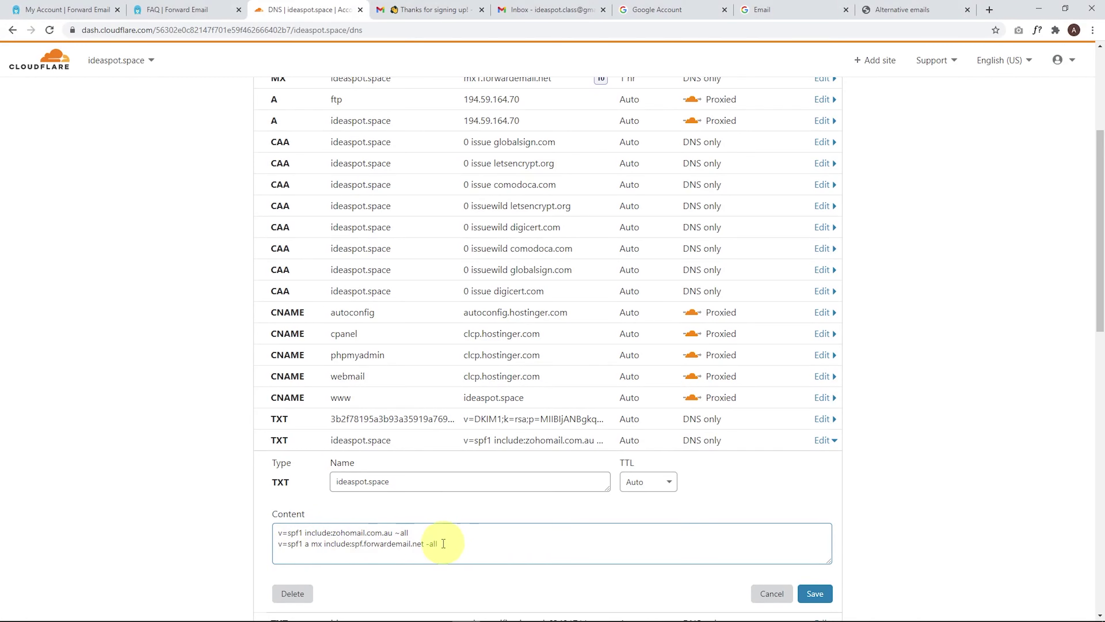
left_click_drag(305, 532, 394, 535)
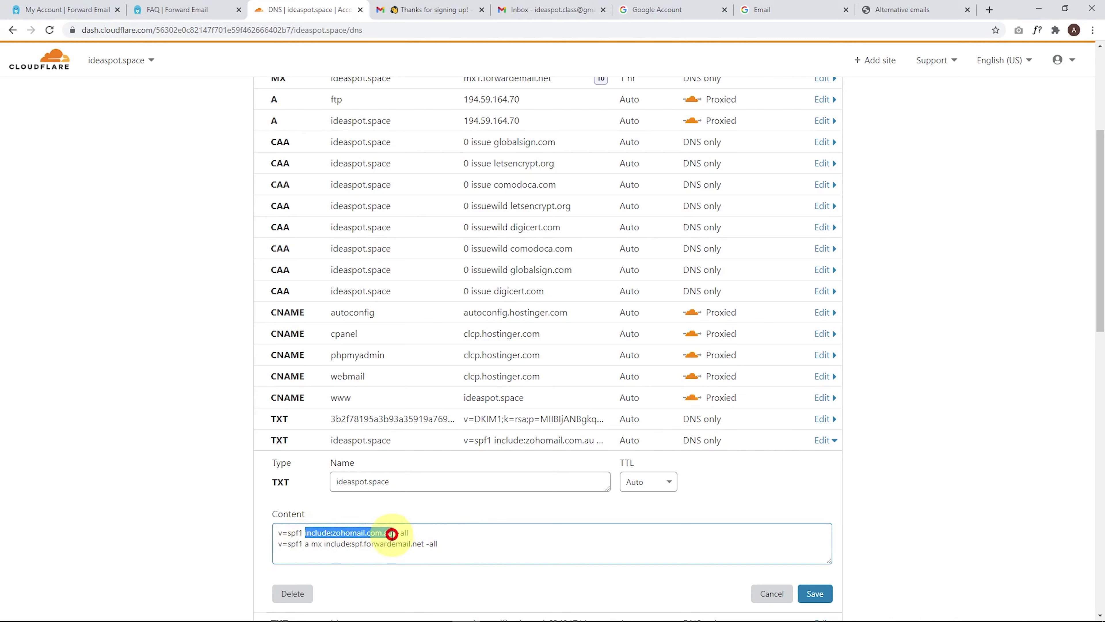
key("BackSpace")
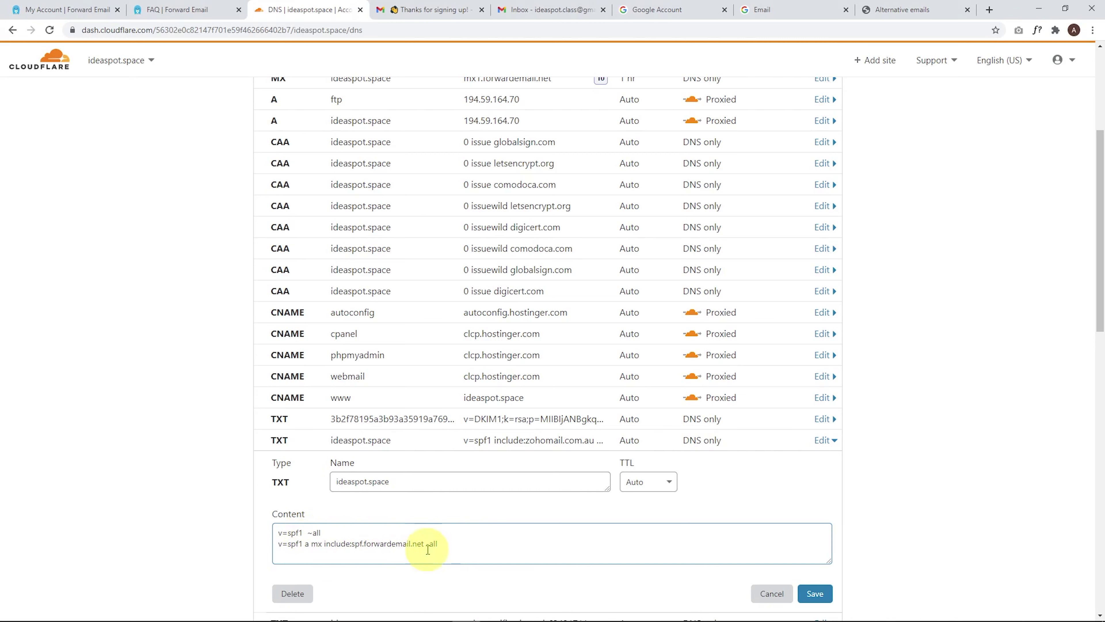
key("ctrl+v")
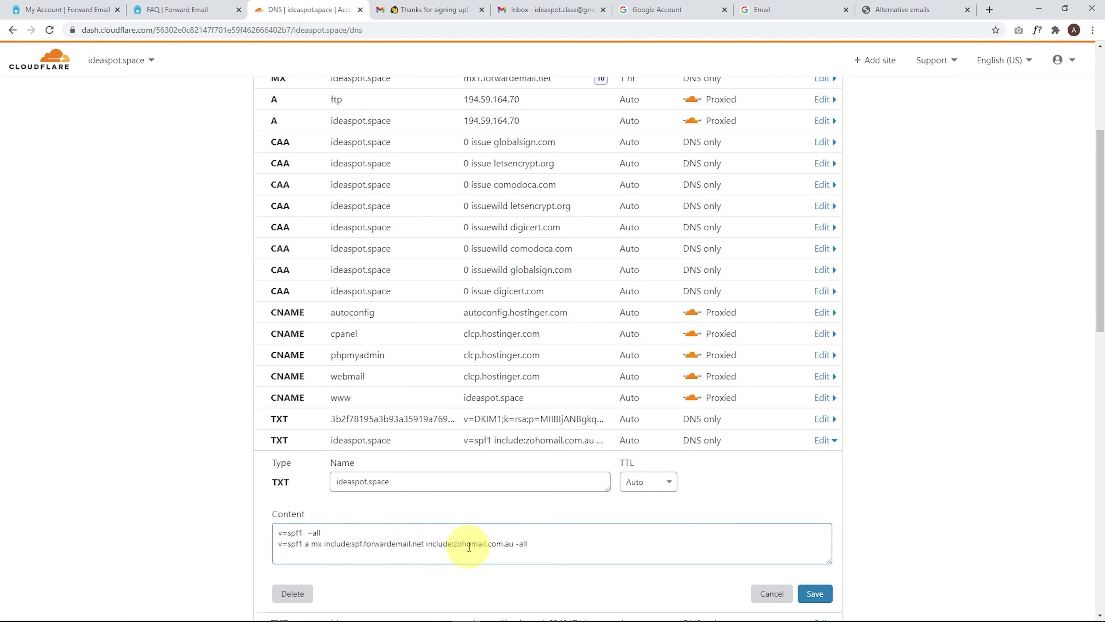
Step: Delete the old v=spf1 ~all line, then save and recheck the merged SPF record
left_click_drag(386, 530, 254, 524)
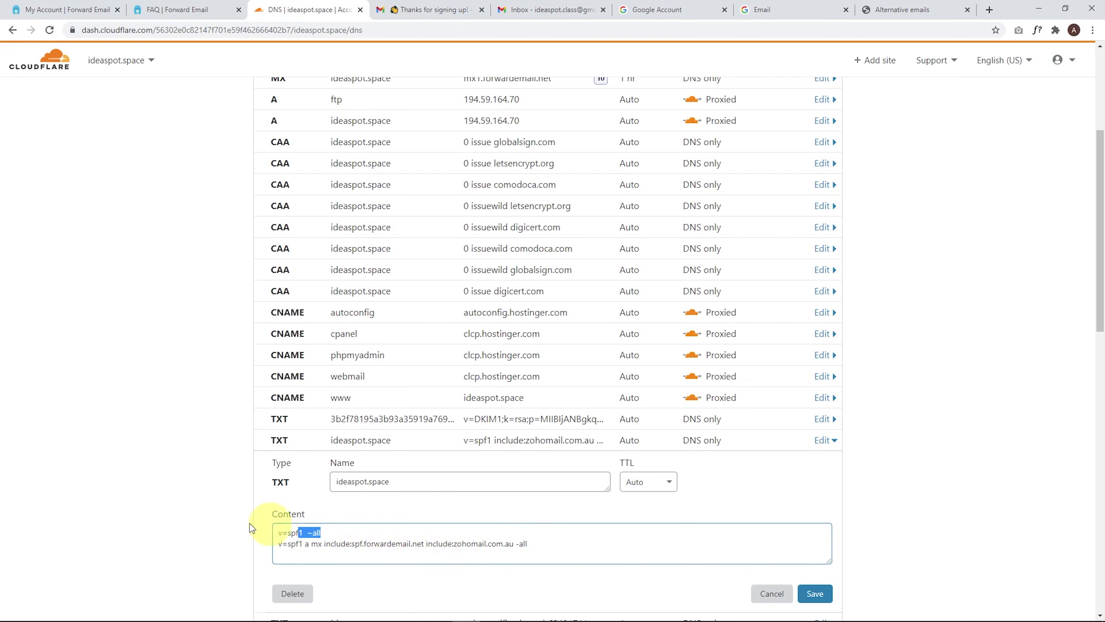
key("Delete")
key("Delete")
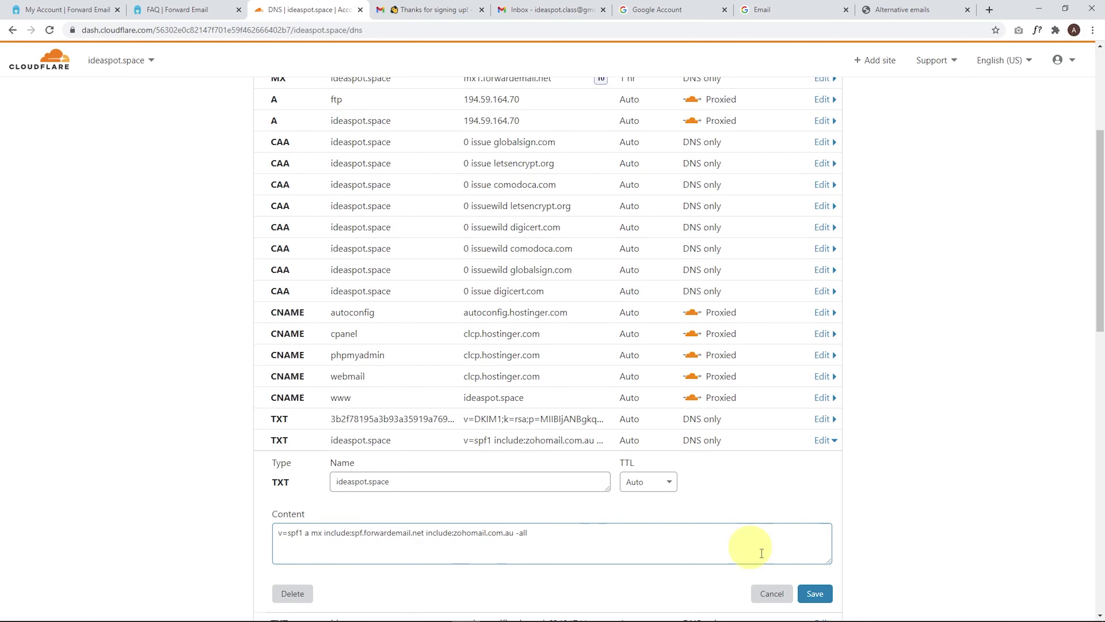
left_click(816, 593)
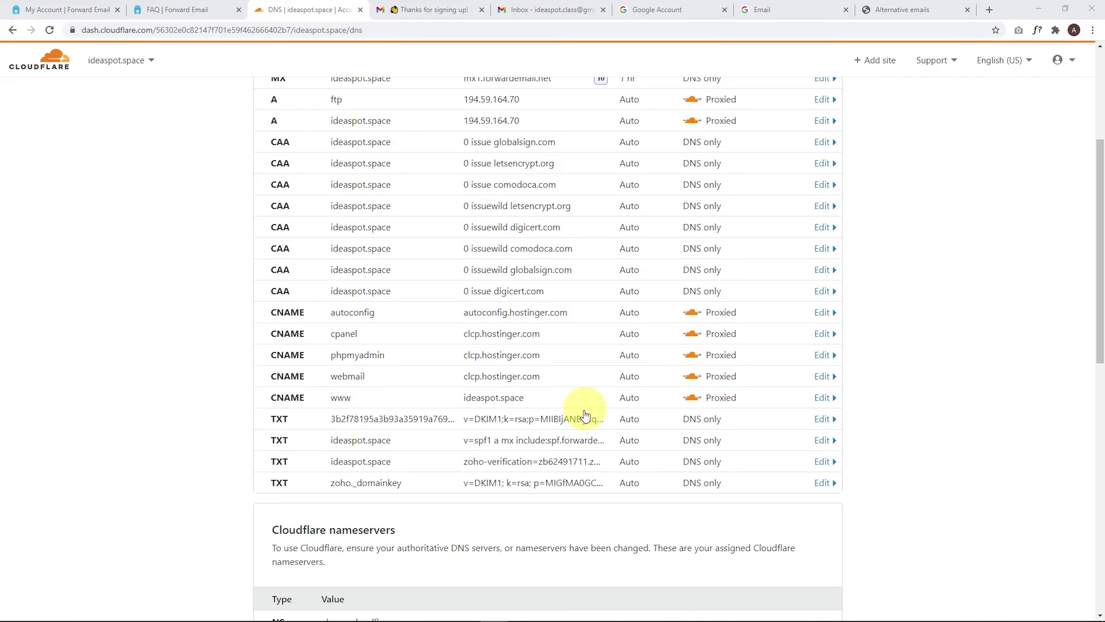
left_click(563, 442)
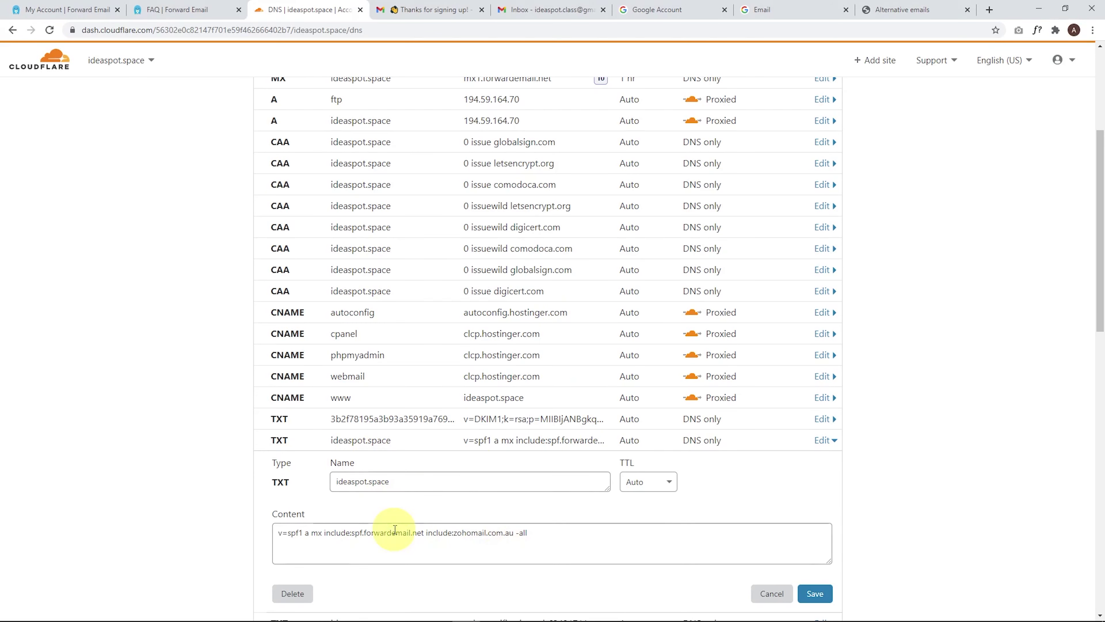
left_click(815, 594)
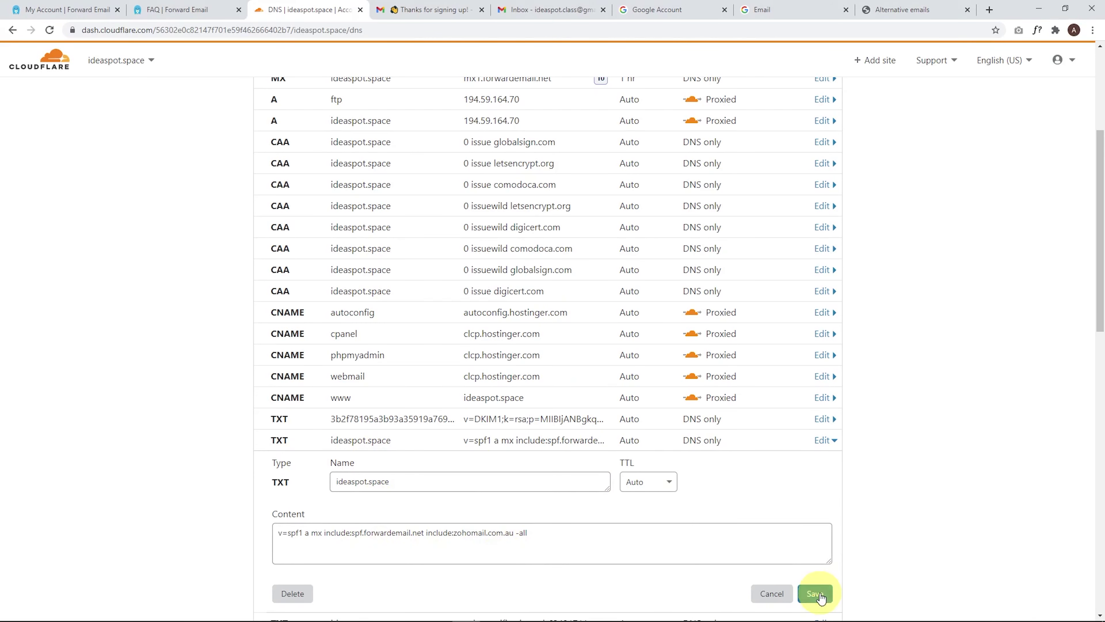
Step: Open the Domains page in a new tab and run Verify Records for ideaspot.space
left_click(196, 17)
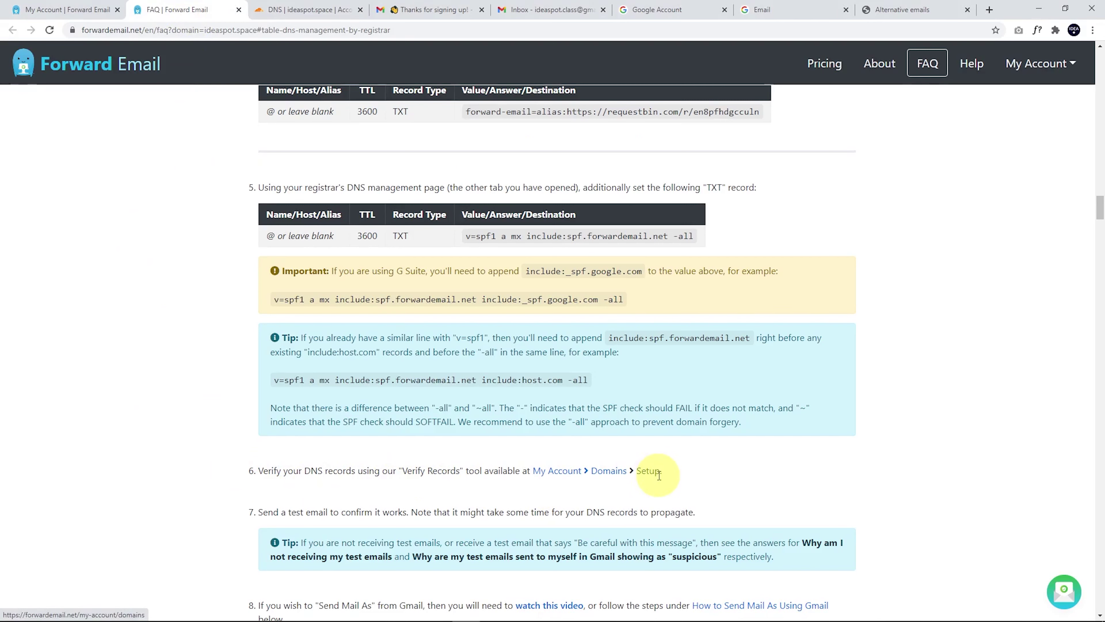
left_click(1077, 64)
right_click(1040, 90)
left_click(983, 98)
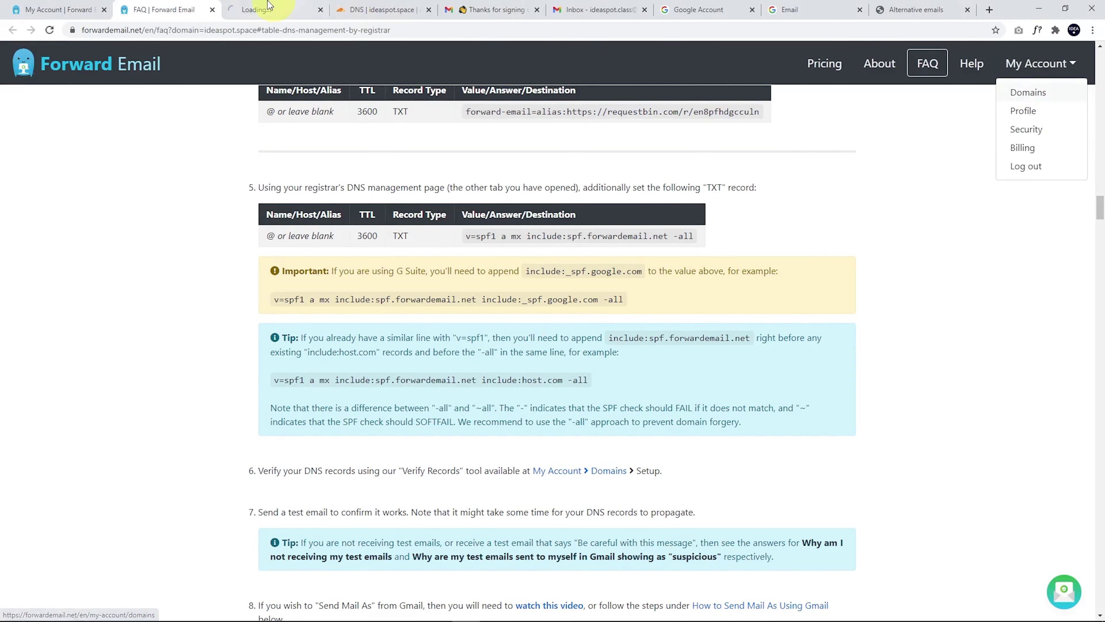
key("ctrl+Tab")
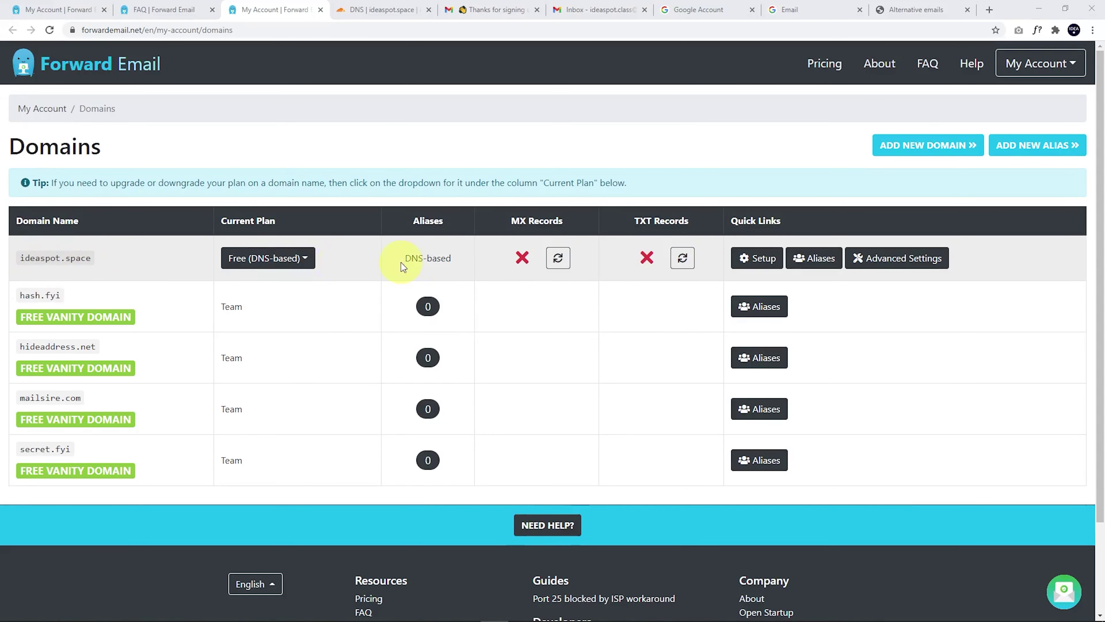
left_click(762, 261)
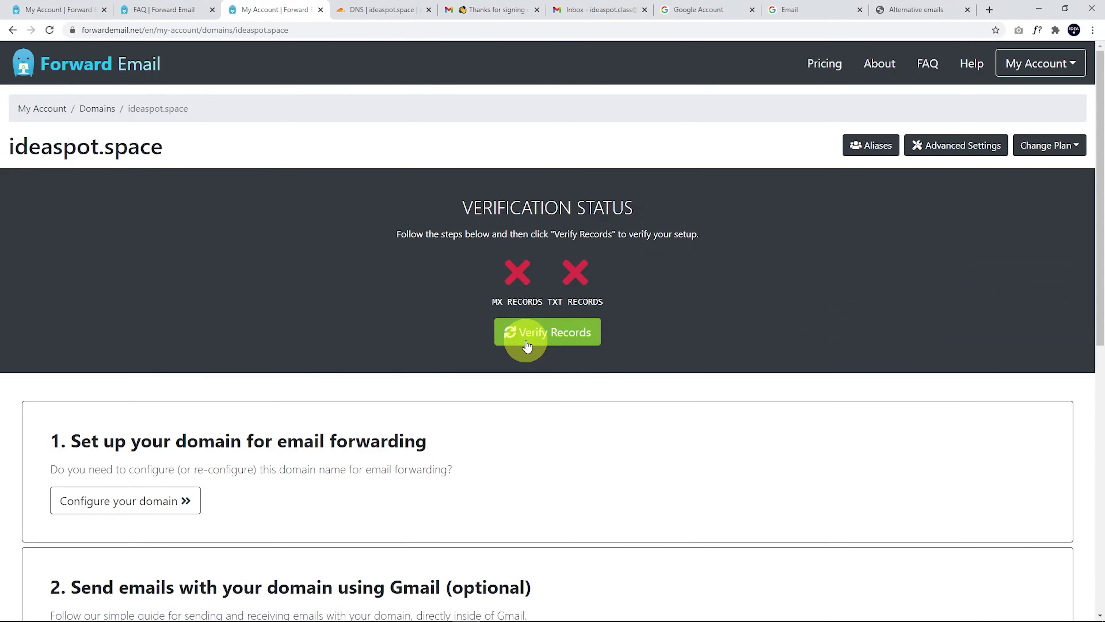
left_click(526, 342)
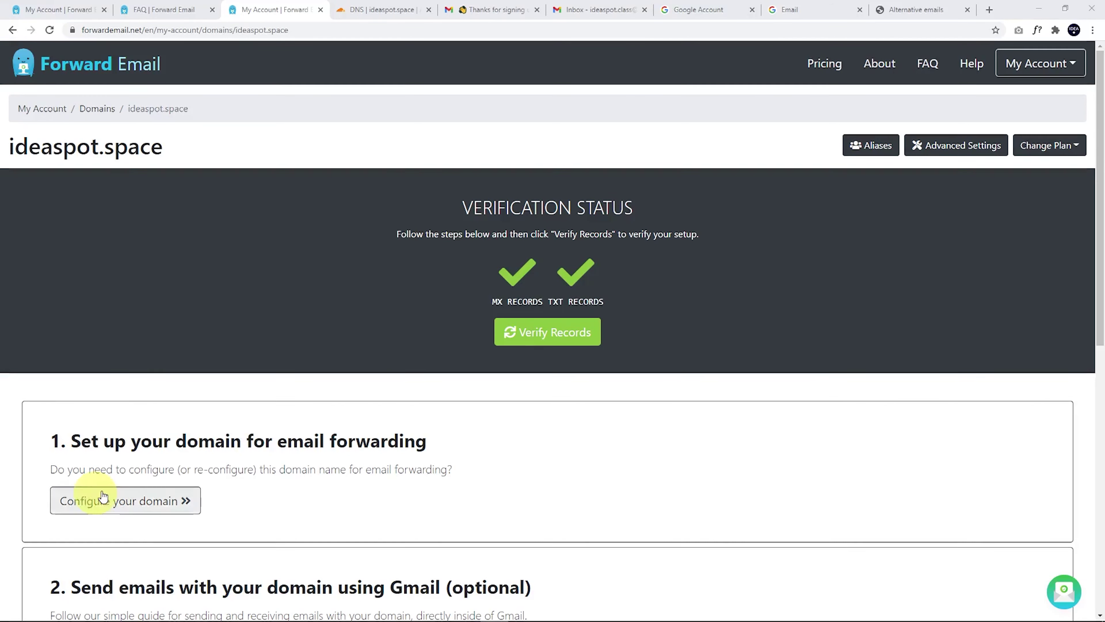
scroll(116, 496, "down", 2)
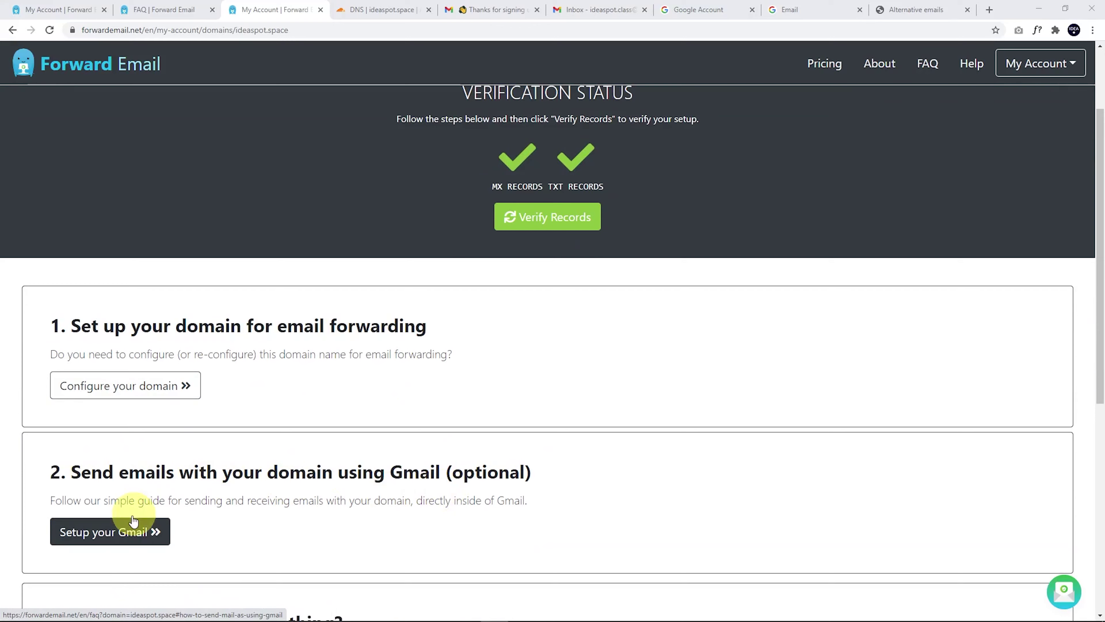
Step: Open Forward Email's guide for sending as the domain from Gmail and its 2-Step Verification link
left_click(114, 530)
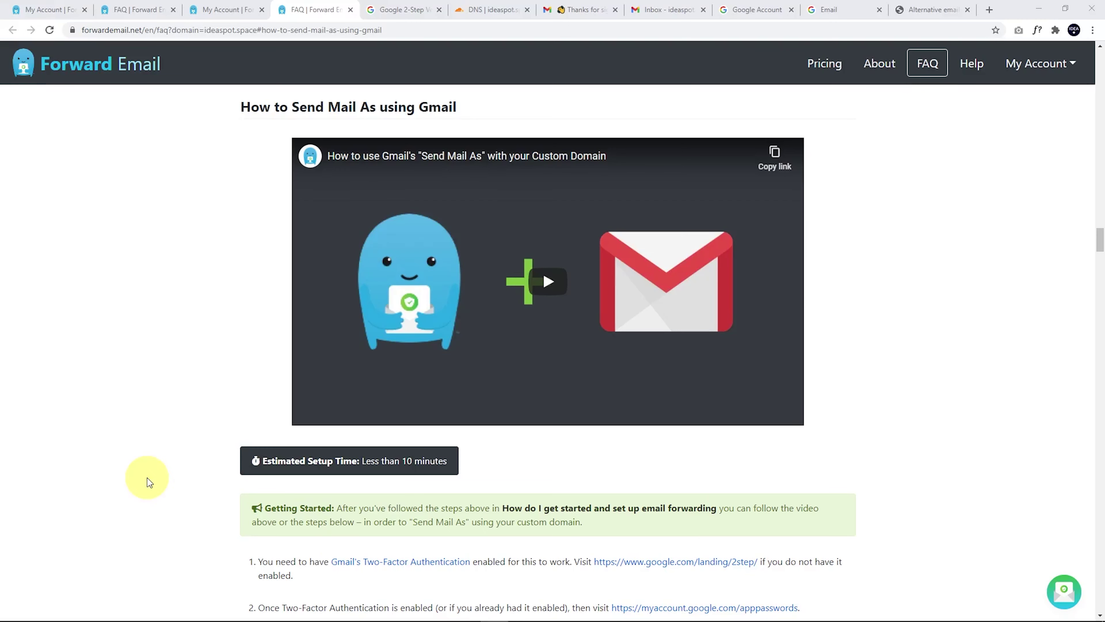
scroll(392, 545, "down", 3)
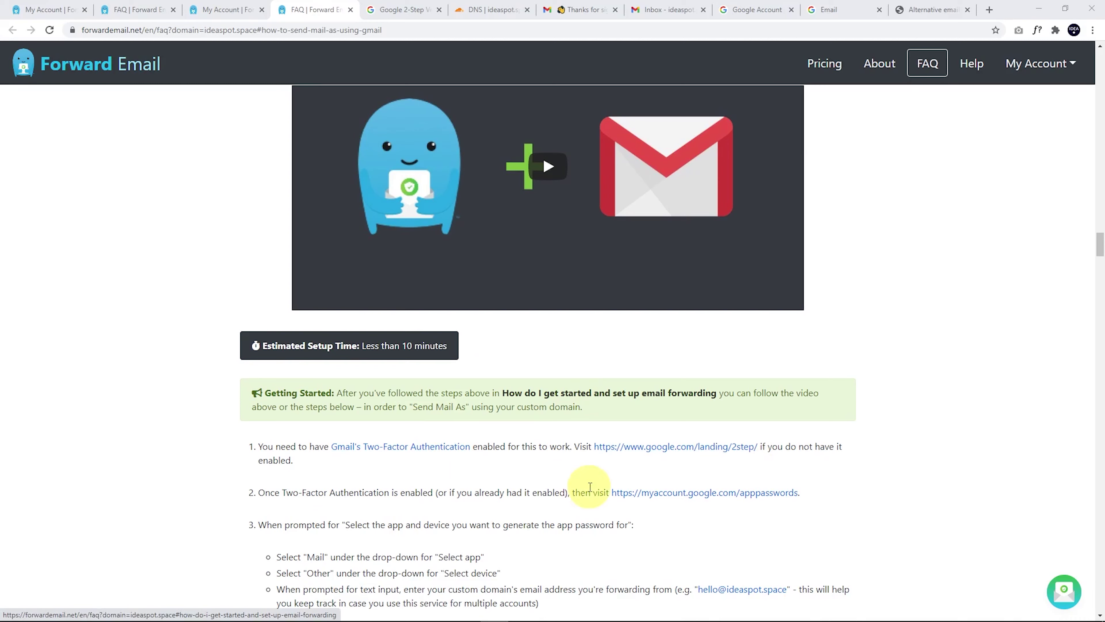
left_click(651, 452)
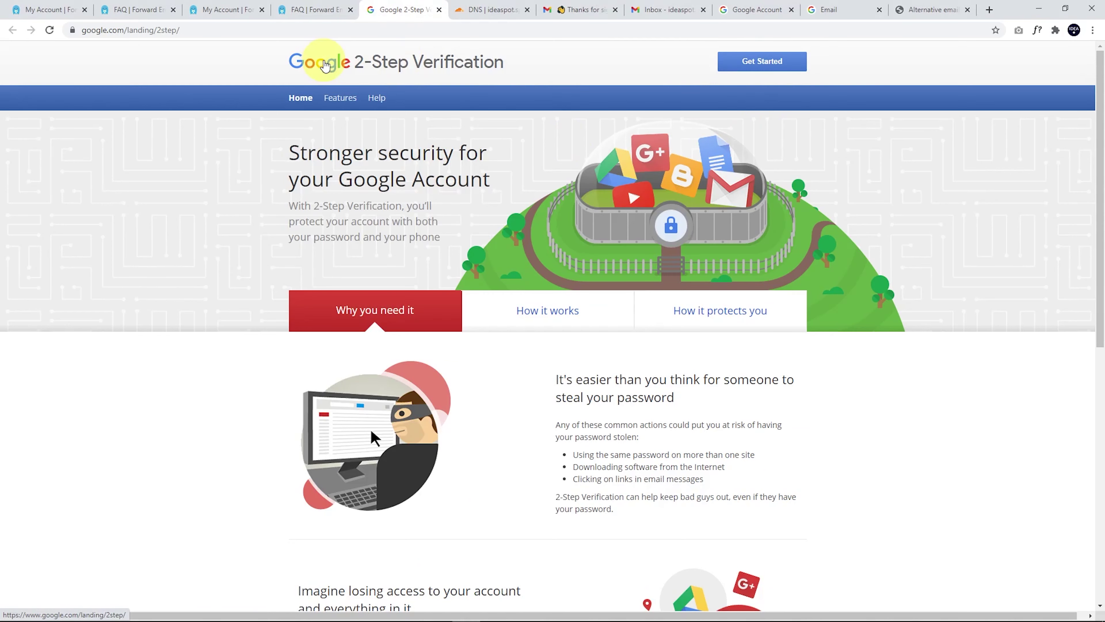
Step: From the guide, open Google's App passwords page in a new tab
left_click(316, 9)
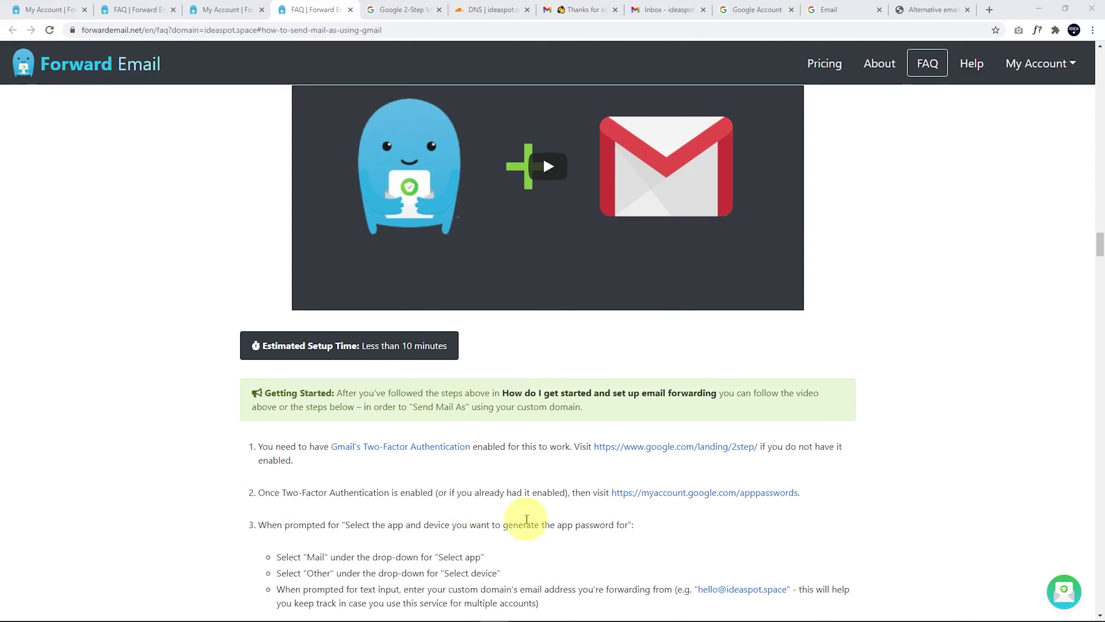
right_click(694, 501)
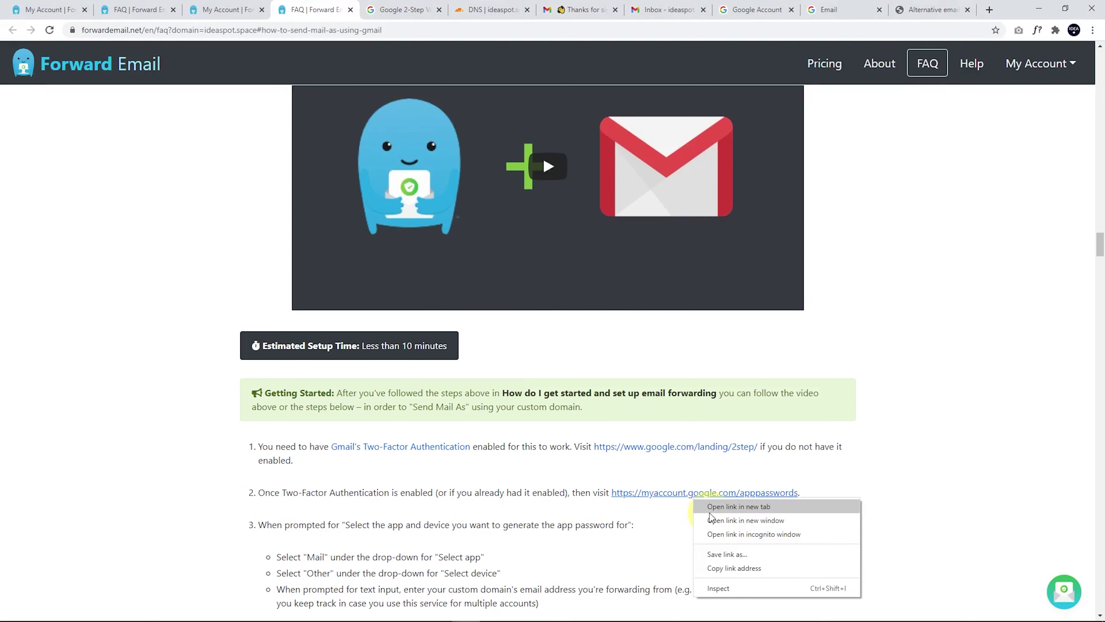
left_click(712, 506)
Step: Generate a Mail app password with the ideaspot.space address as its custom device name
left_click(458, 5)
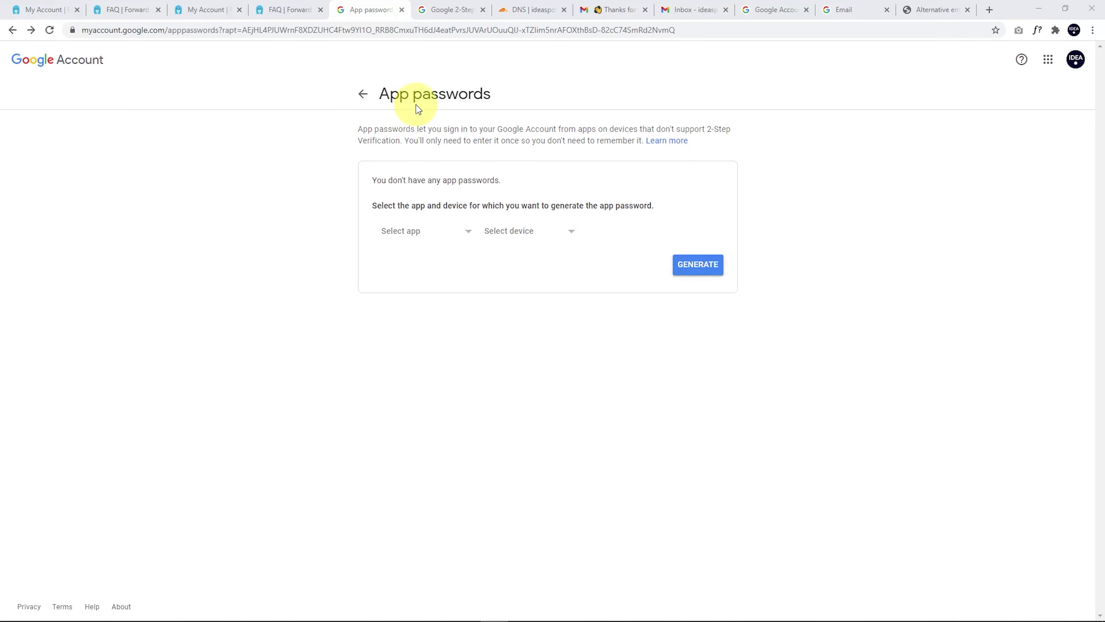
left_click(405, 233)
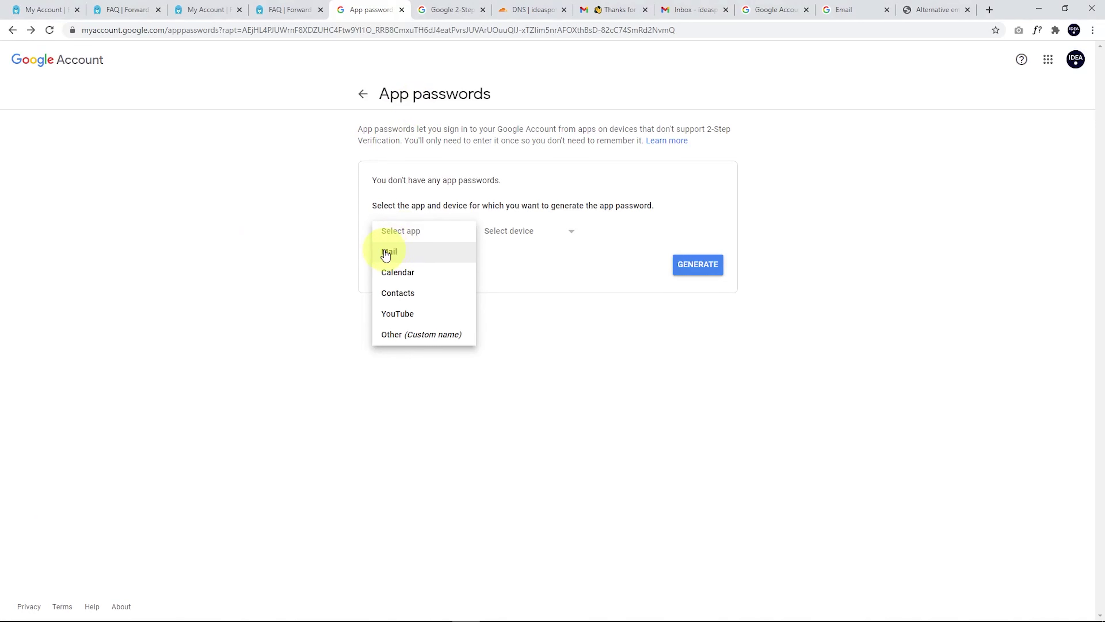
left_click(400, 253)
left_click(499, 230)
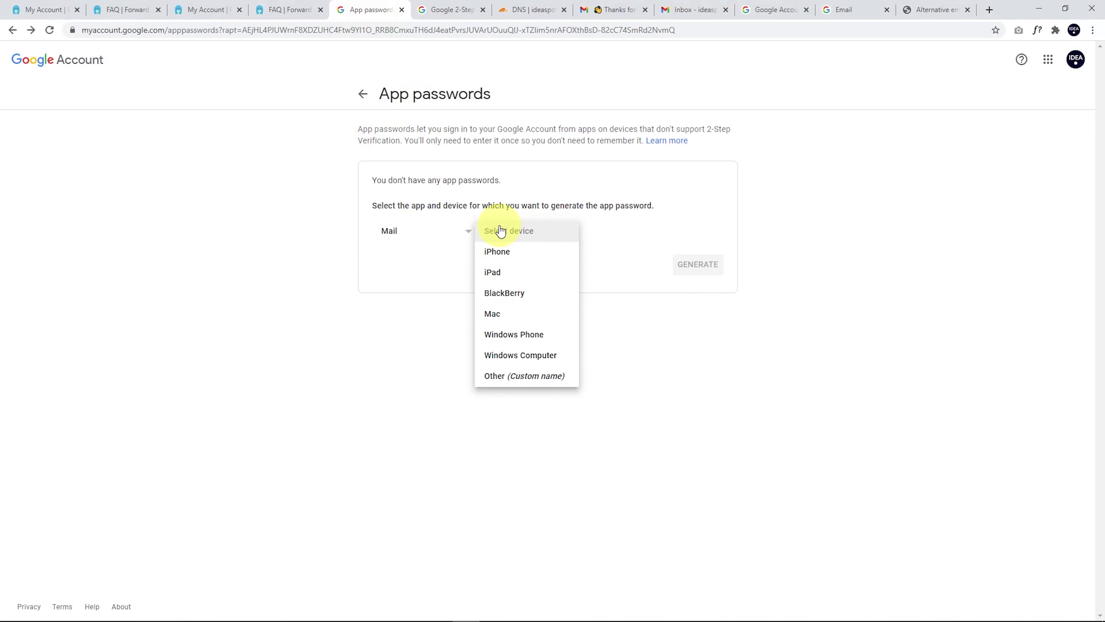
left_click(503, 378)
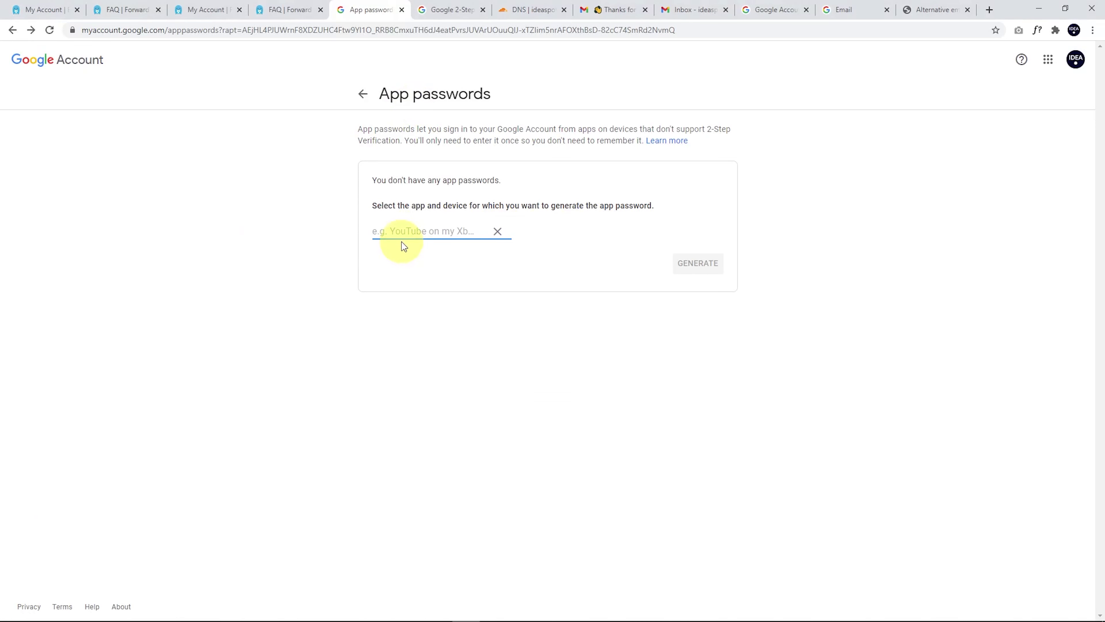
key("ctrl+v")
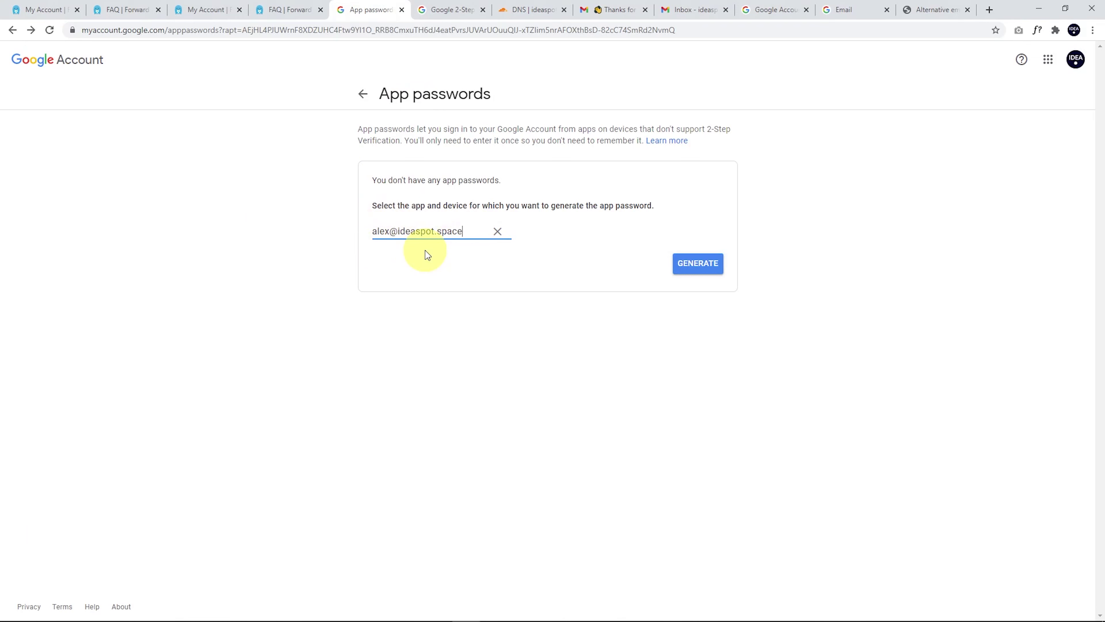
left_click(696, 263)
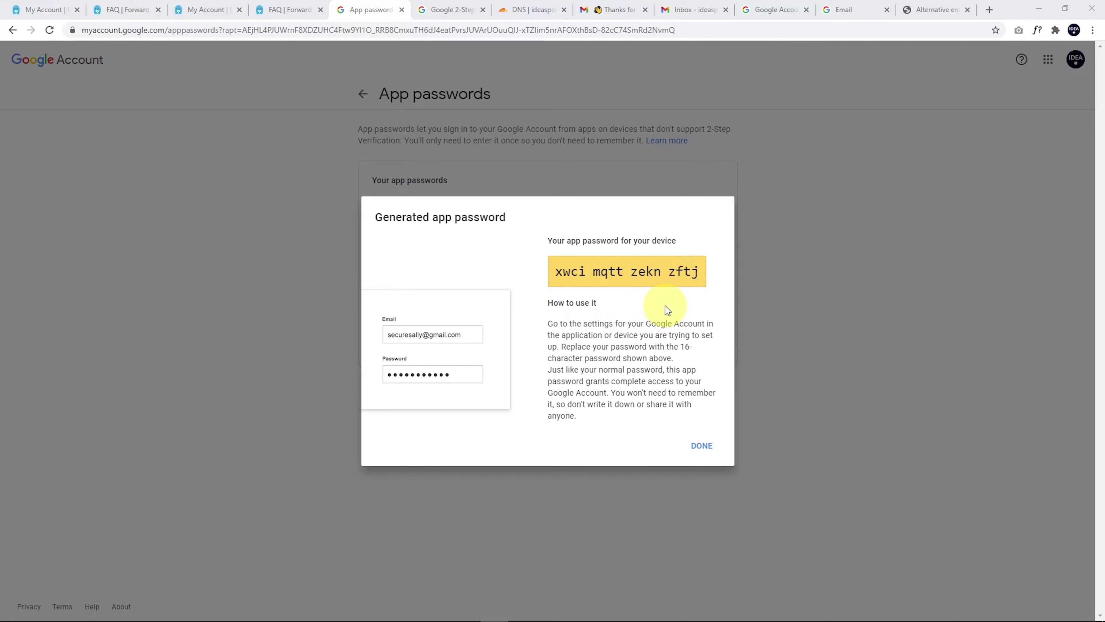
key("ctrl+shift+Tab")
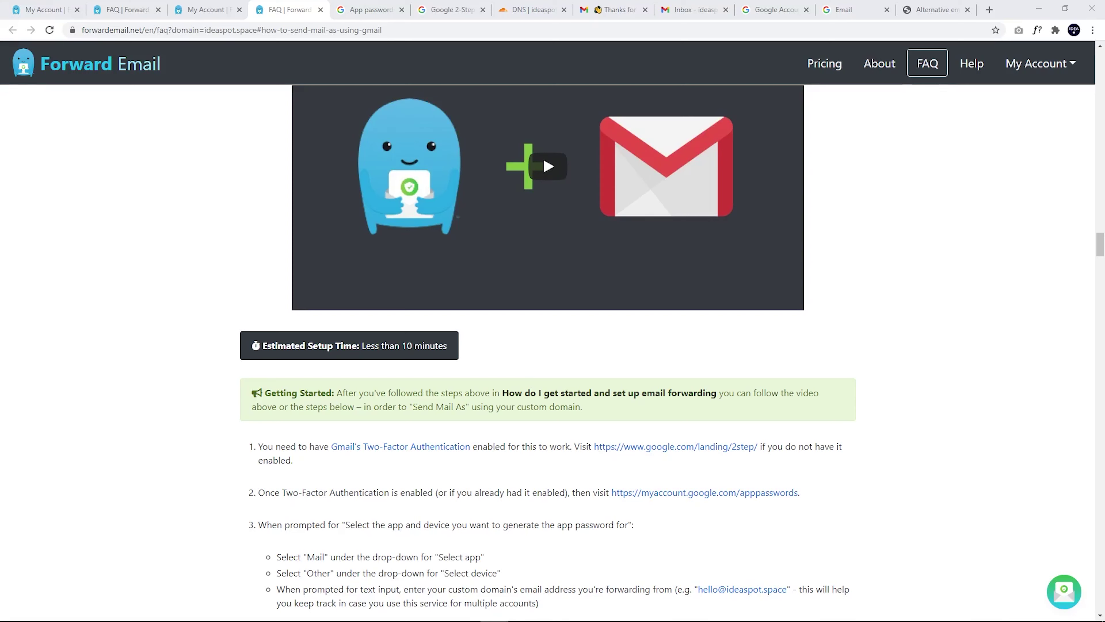
Step: Scroll the Gmail Send Mail As guide down to steps 4–7
scroll(224, 458, "down", 4)
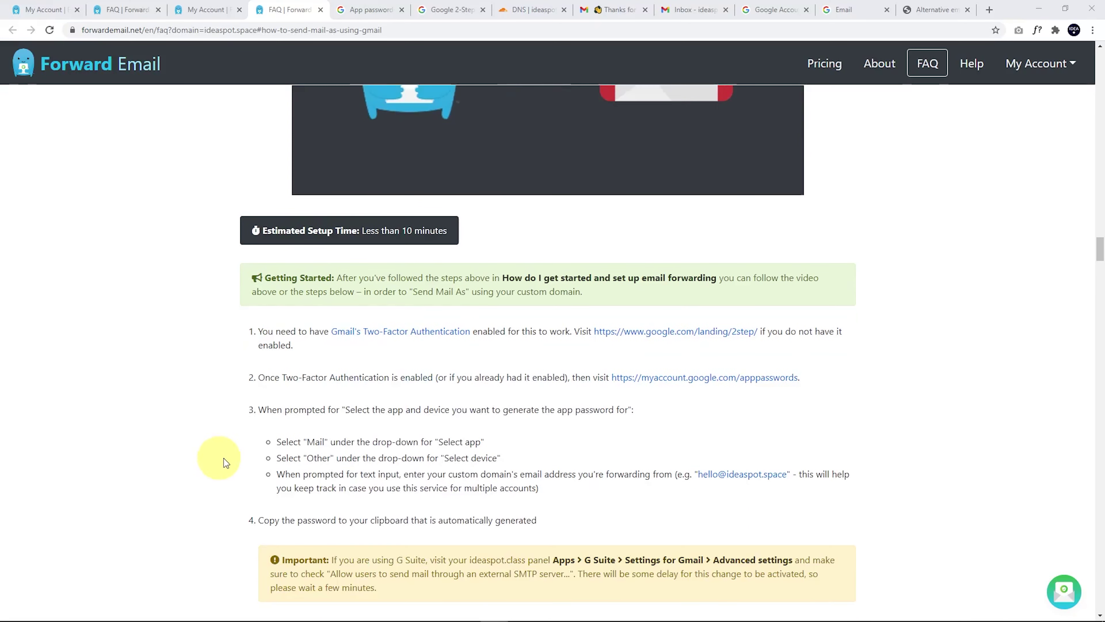
scroll(246, 435, "down", 1)
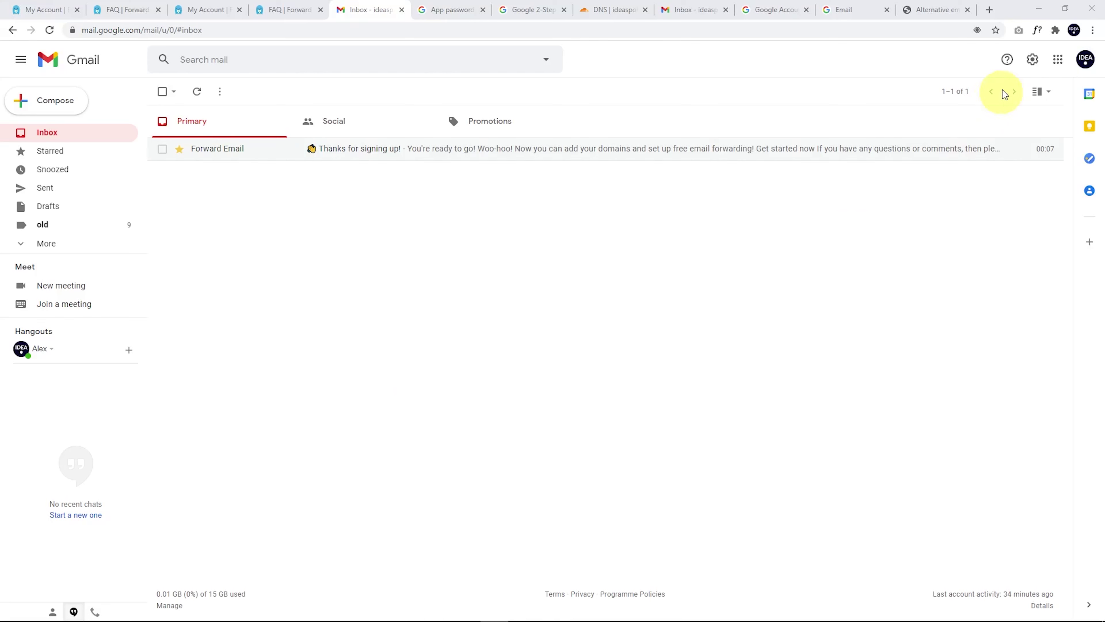
Step: In Gmail's Settings > Accounts, start adding another send-from address
left_click(1032, 66)
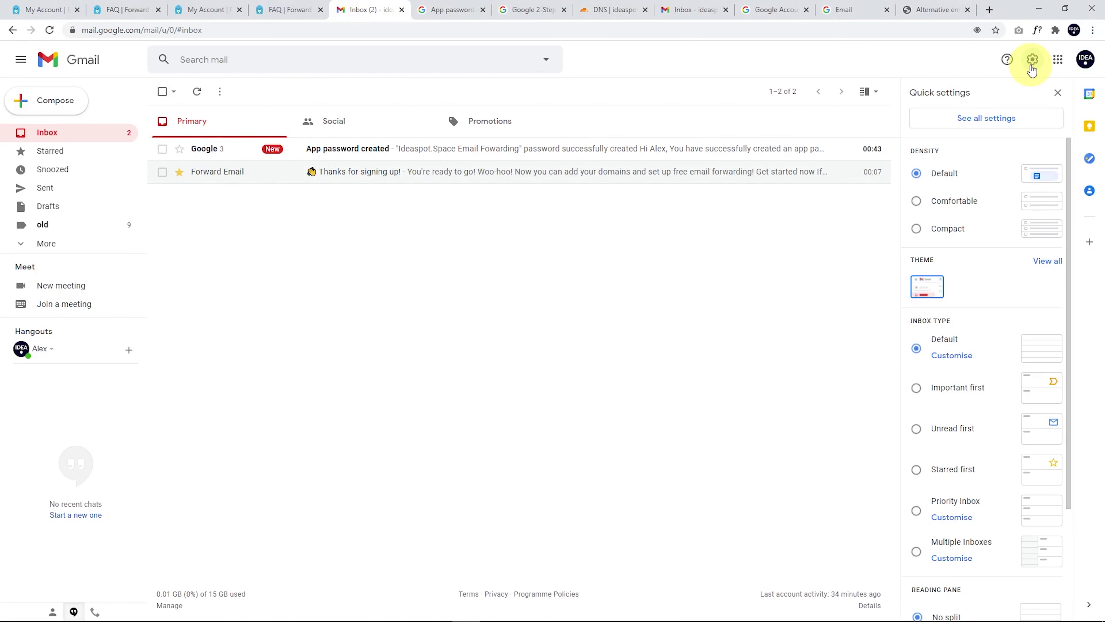
left_click(979, 125)
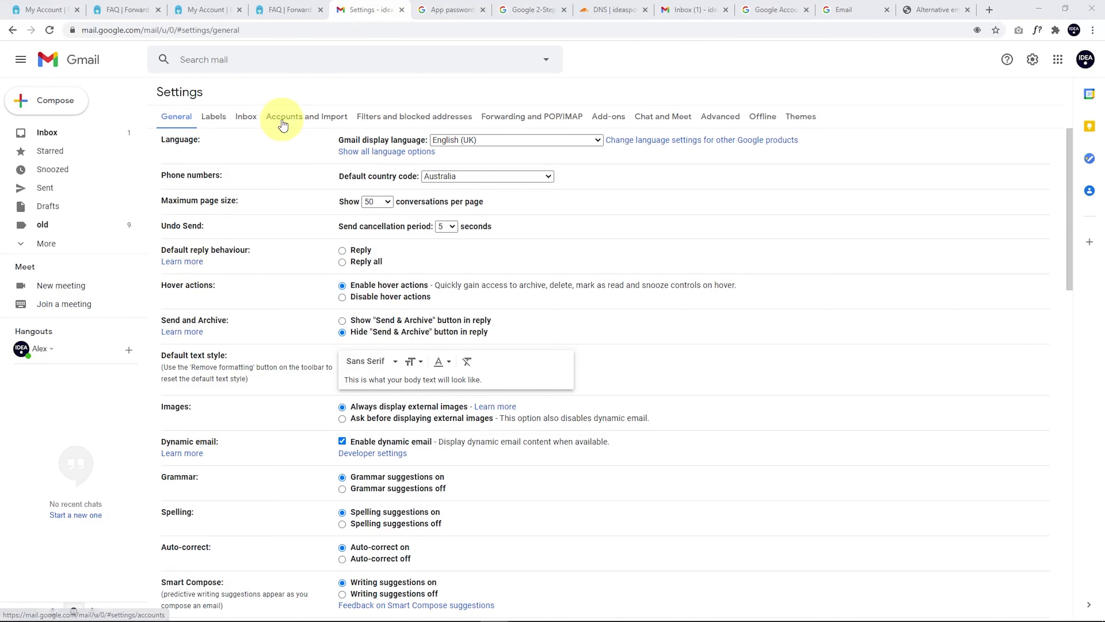
left_click(287, 124)
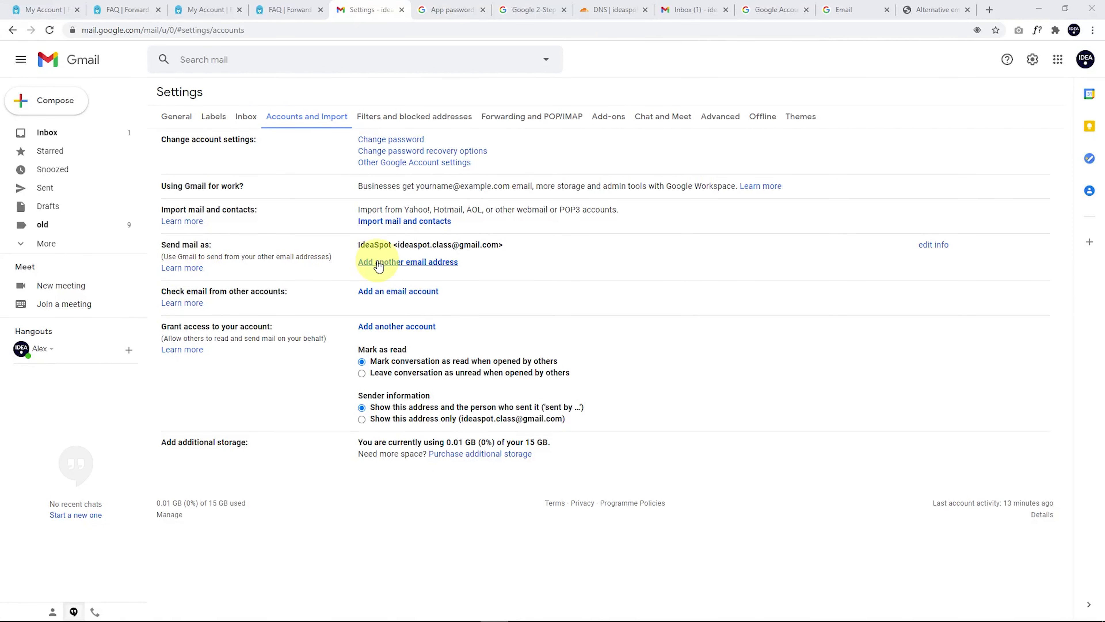
left_click(409, 263)
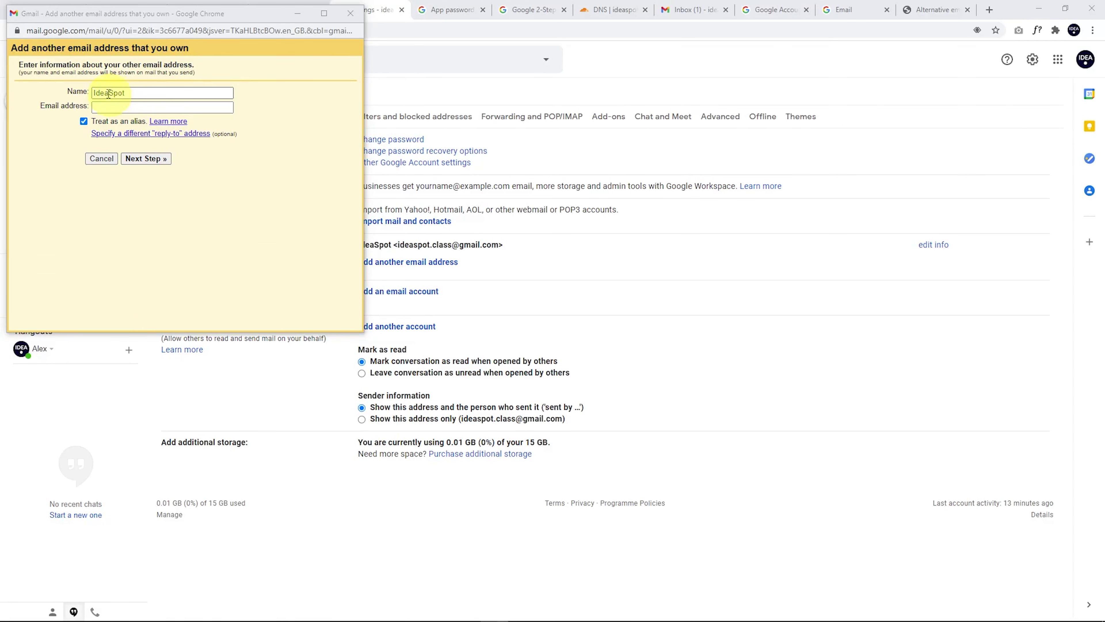
Step: Enter the ideaspot.space address and uncheck Treat as an alias
left_click(104, 104)
key("ctrl+v")
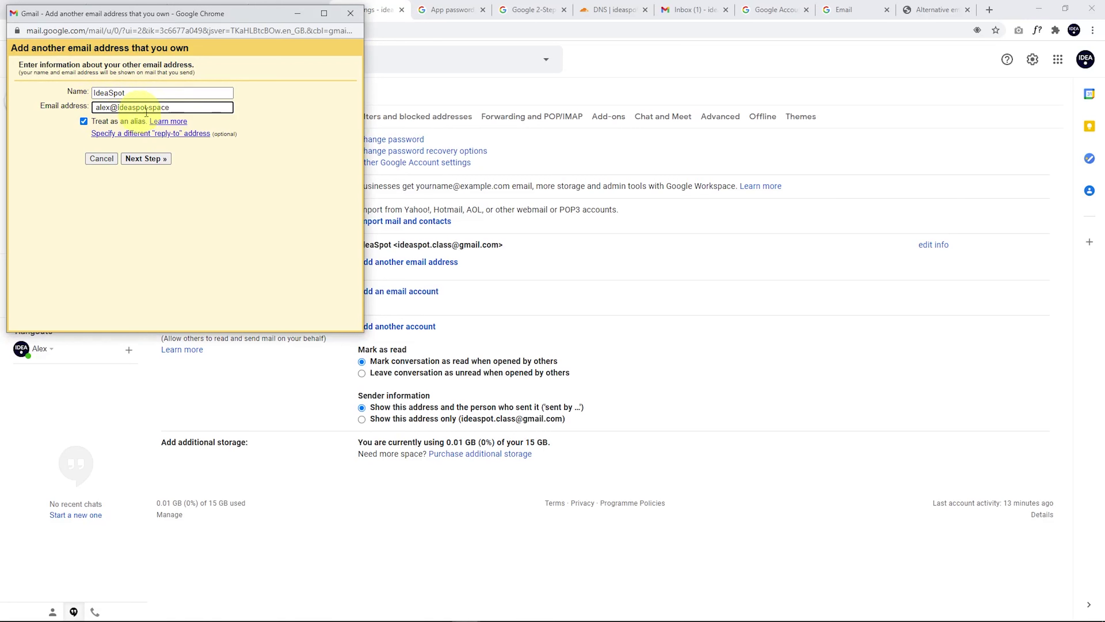
left_click(85, 120)
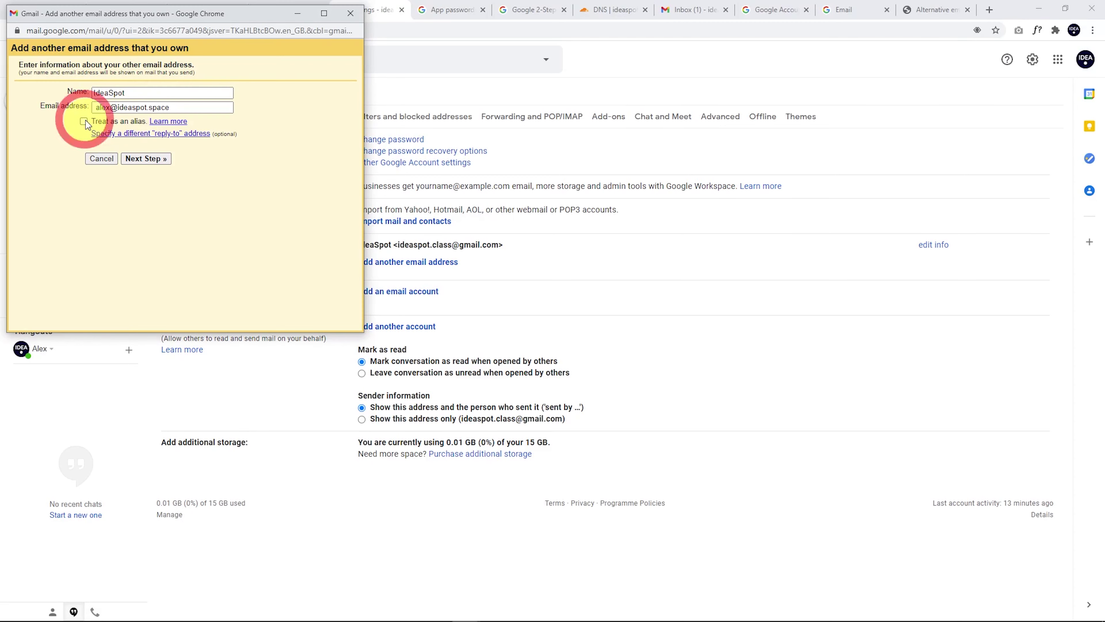
Step: Set SMTP server smtp.gmail.com with the Gmail username and app password, then add the account
left_click(140, 160)
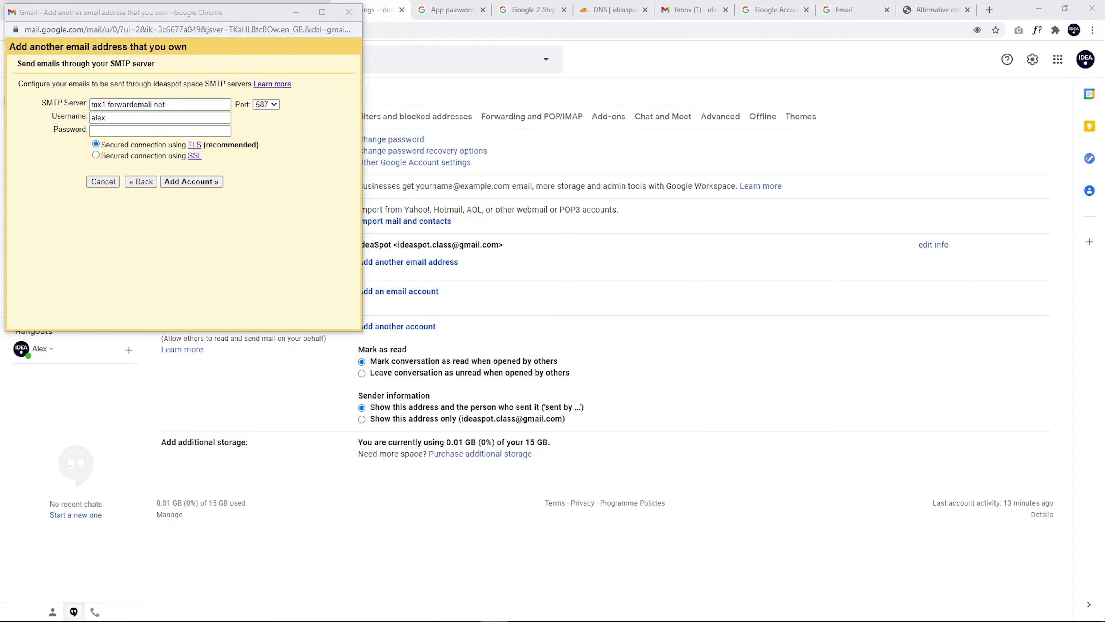
triple_click(197, 104)
type("smtp.gmail.com")
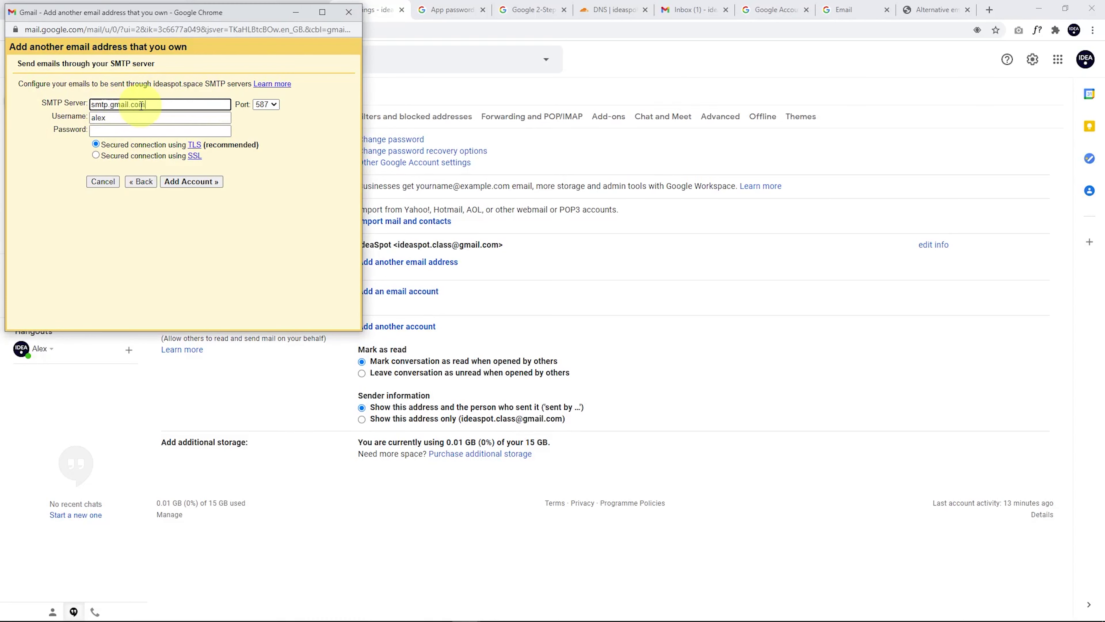
double_click(99, 117)
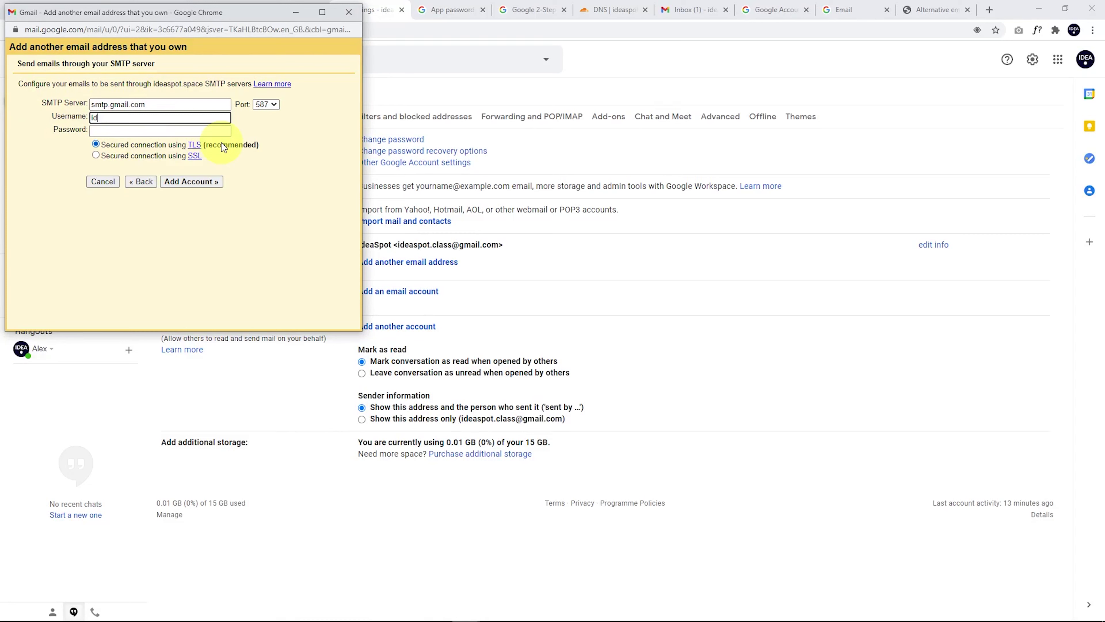
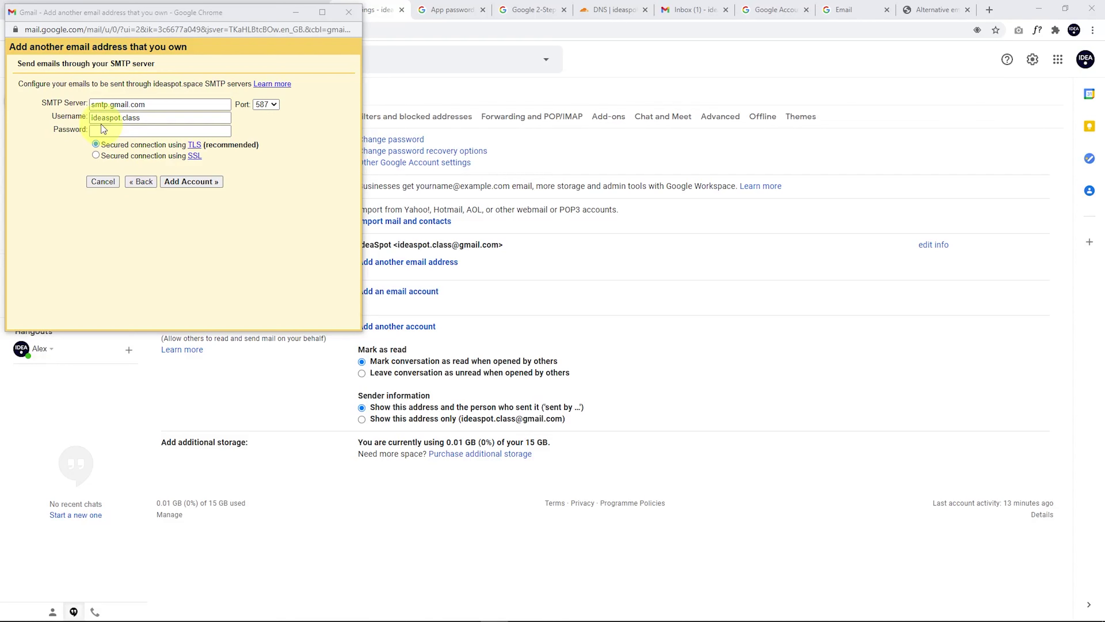
left_click(102, 132)
key("ctrl+v")
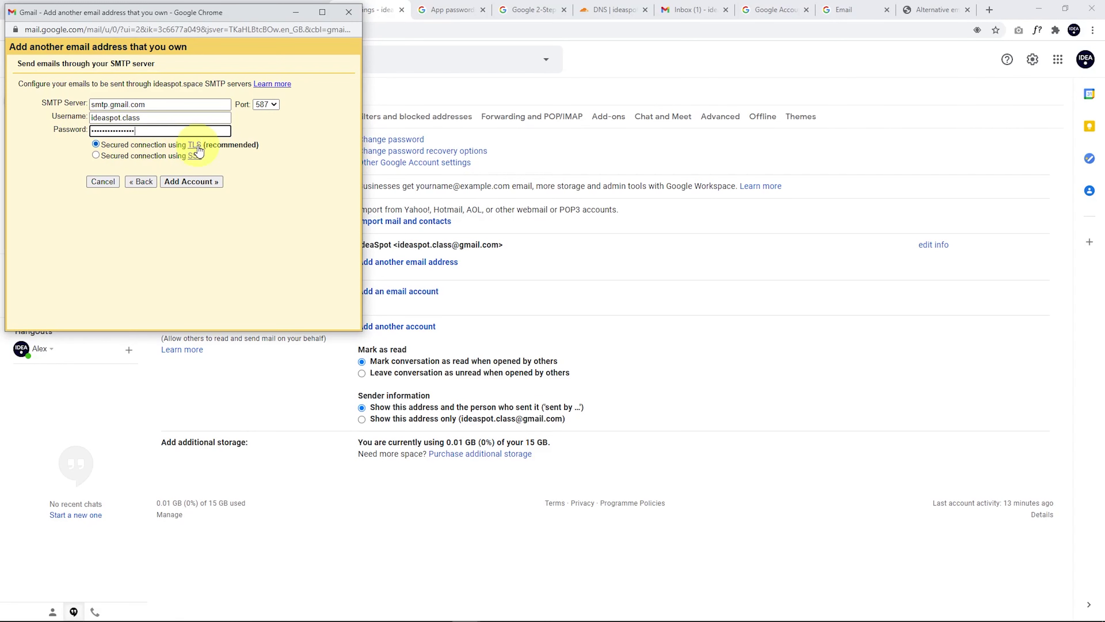
left_click(177, 183)
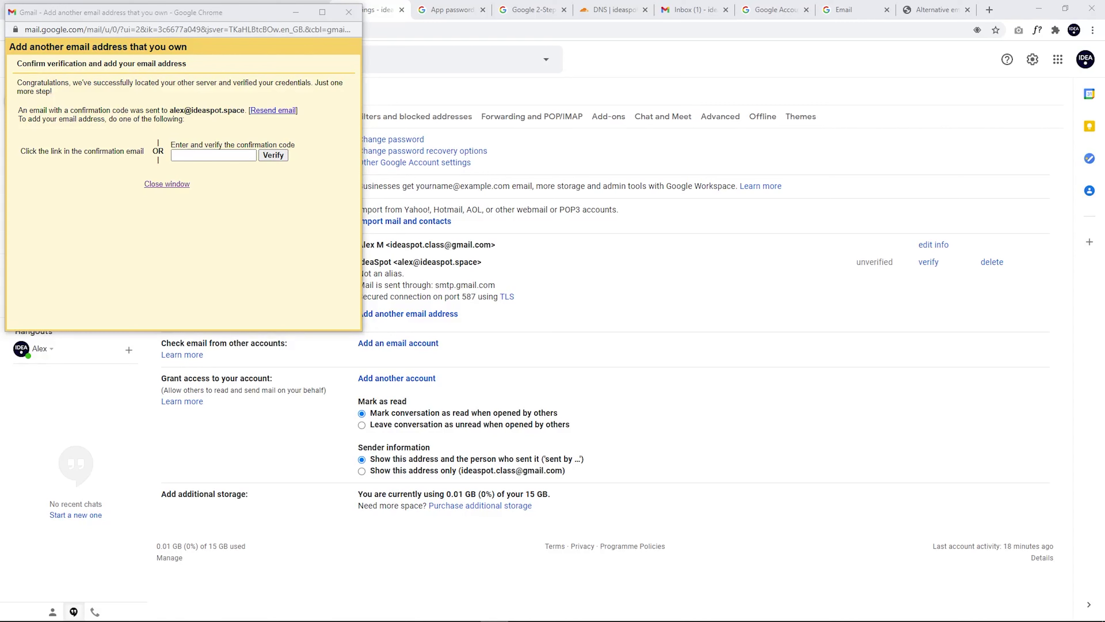
Step: Follow the Gmail Confirmation email's link and confirm sending as the ideaspot.space address
left_click(694, 9)
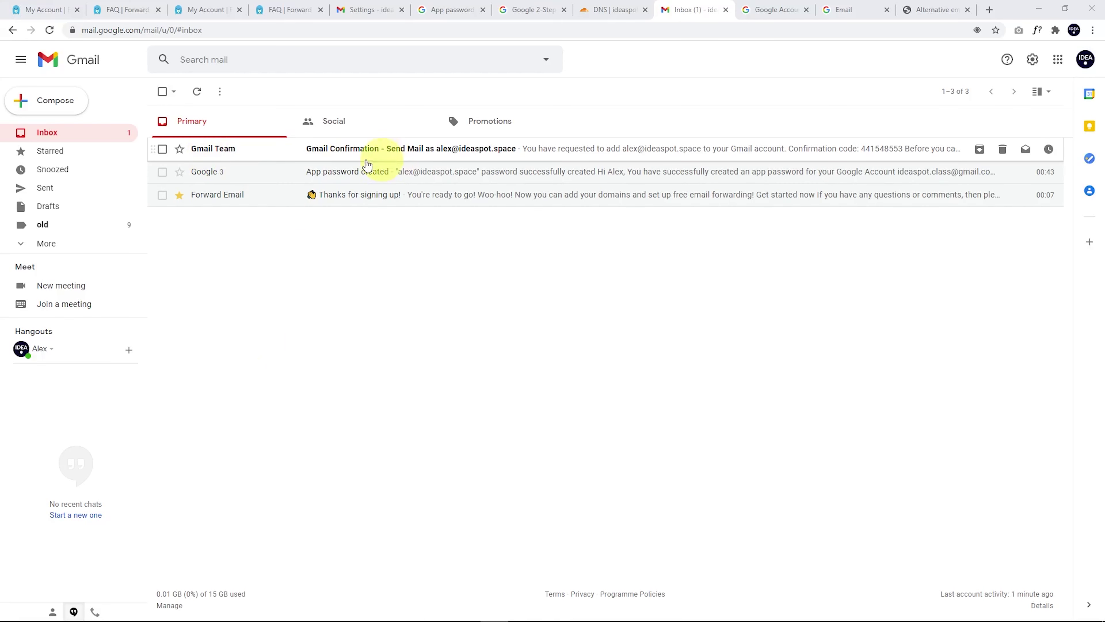
left_click(354, 149)
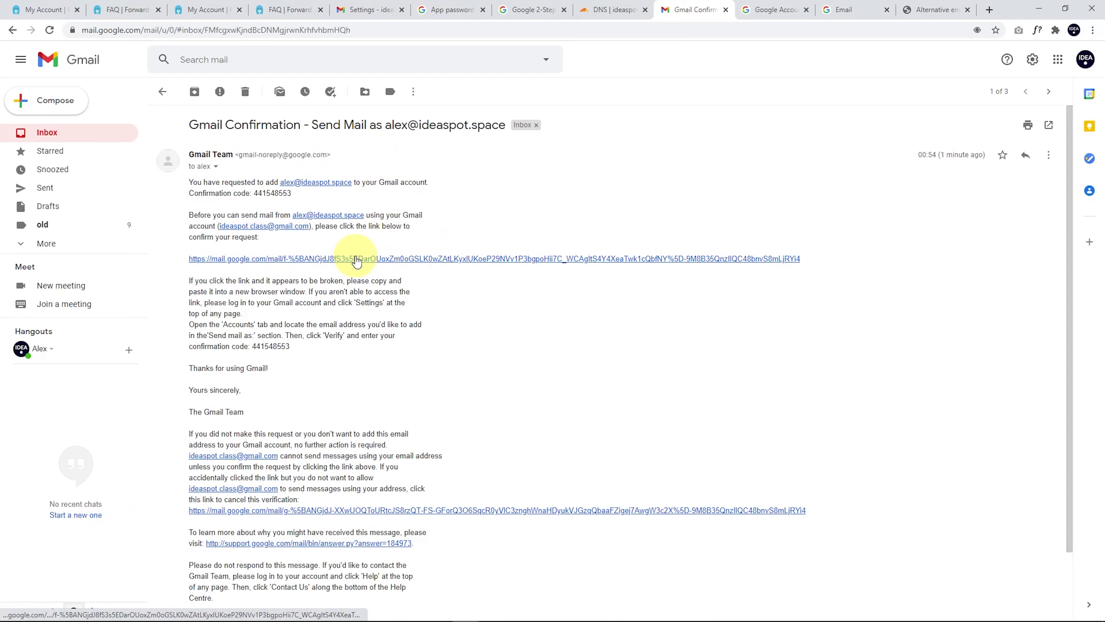
left_click(379, 259)
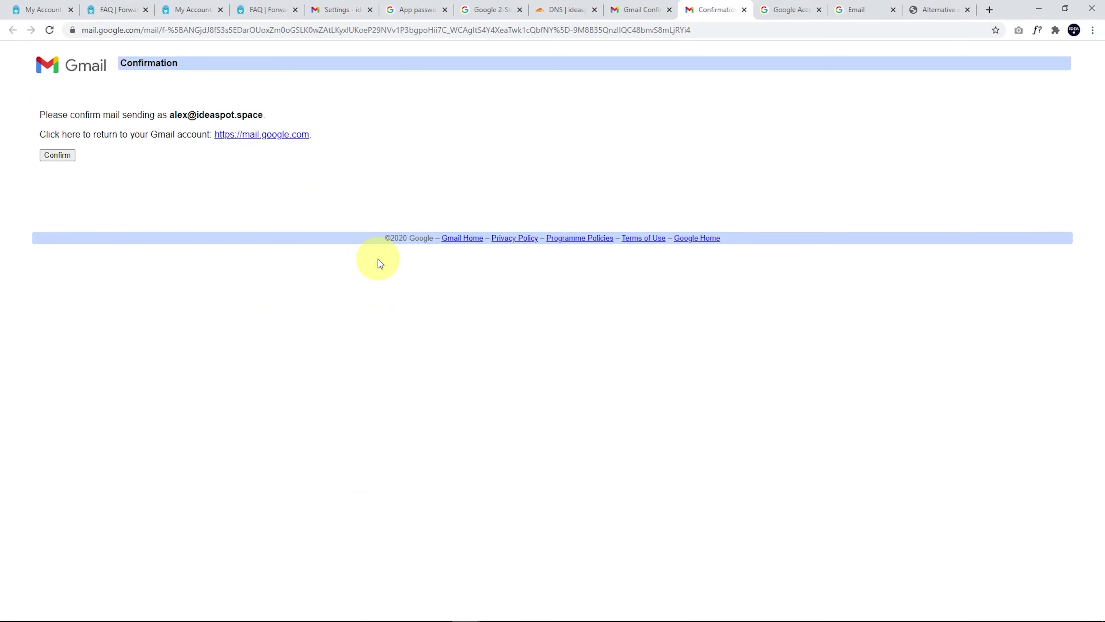
left_click(52, 154)
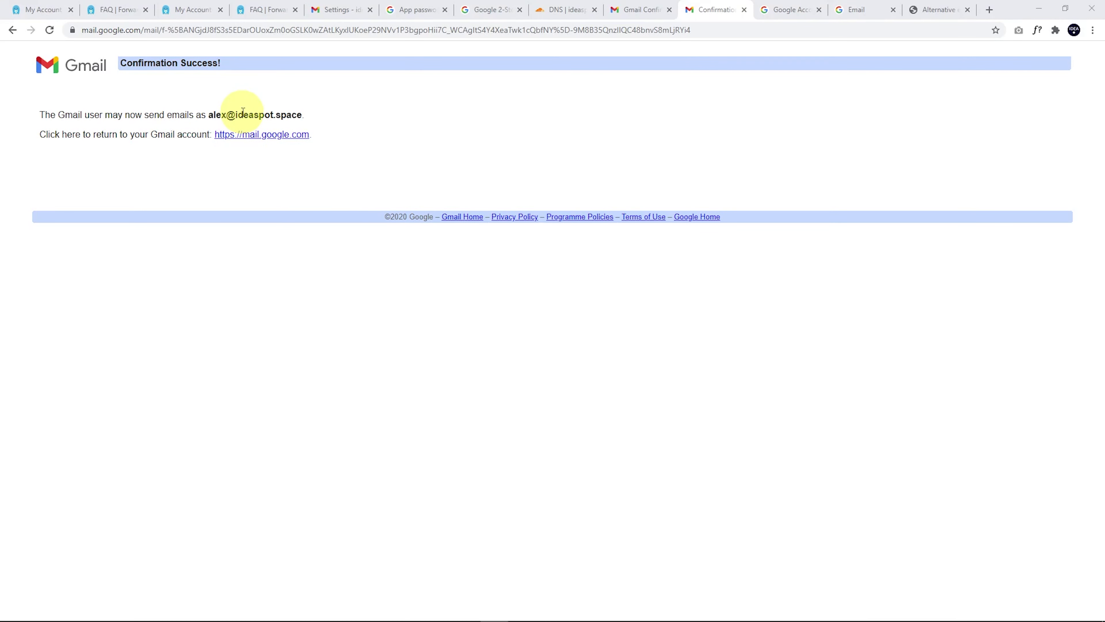
key("ctrl+shift+Tab")
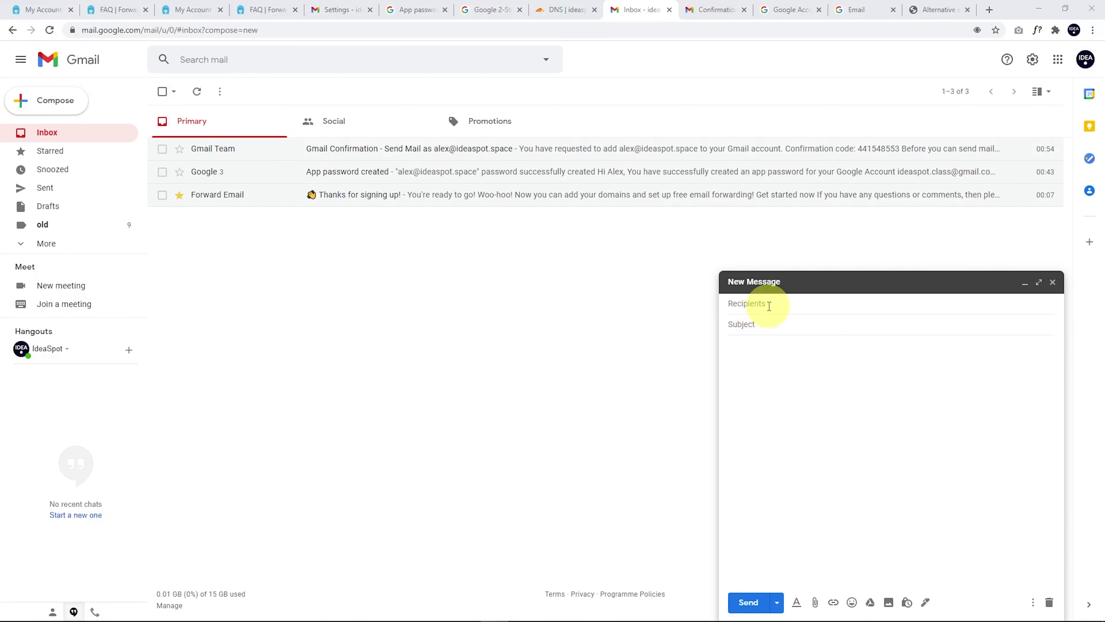
Step: Send the 'Test our new email' message with the ideaspot.space address chosen in From
left_click(766, 305)
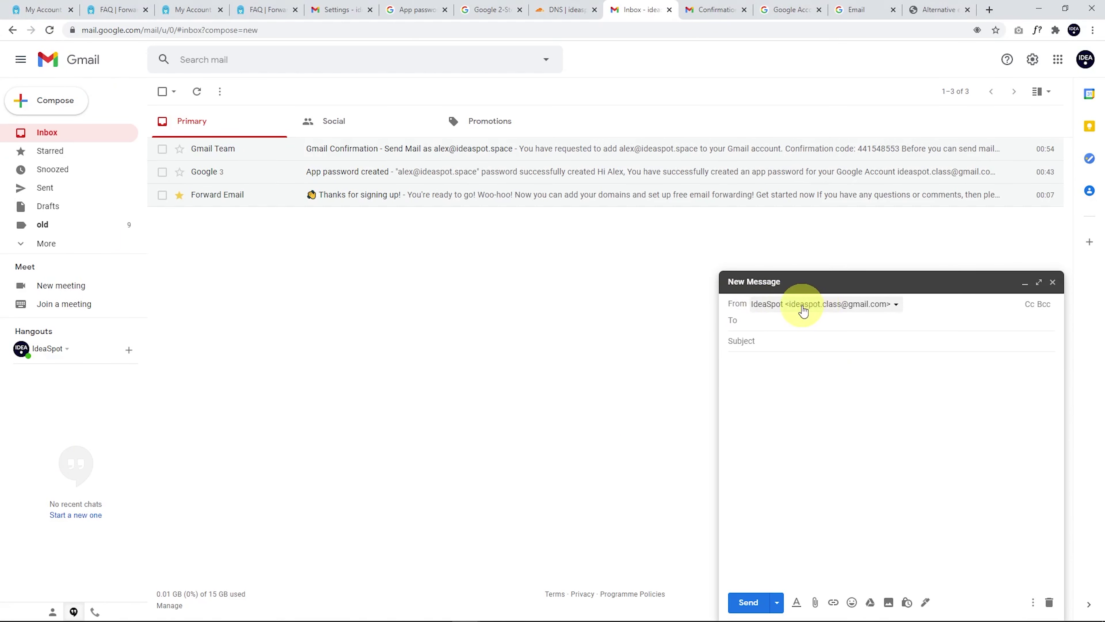
left_click(861, 306)
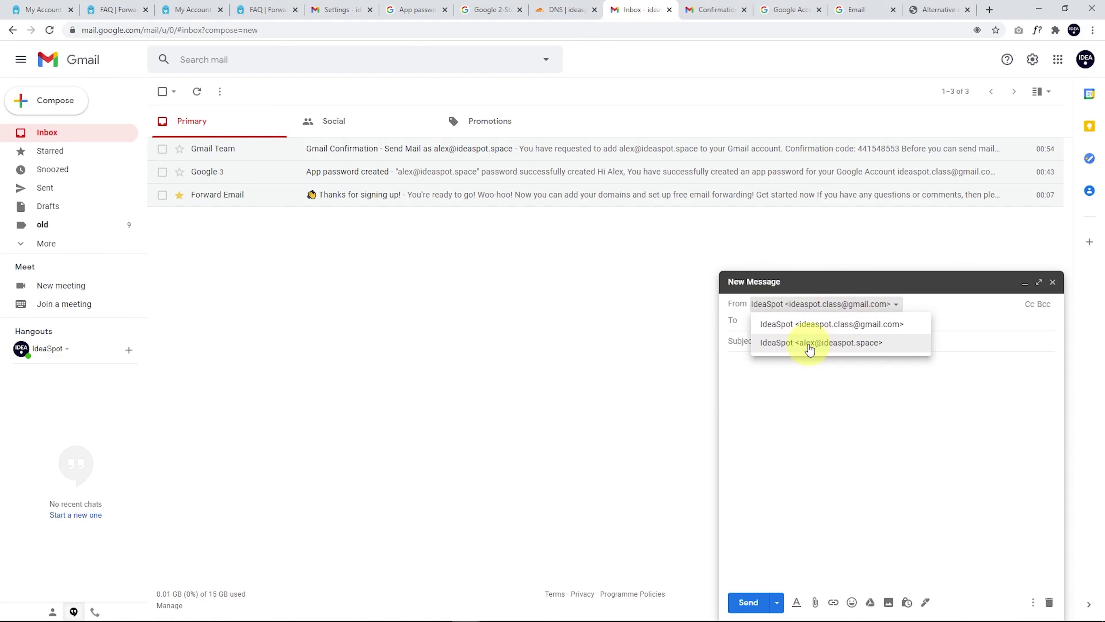
left_click(827, 344)
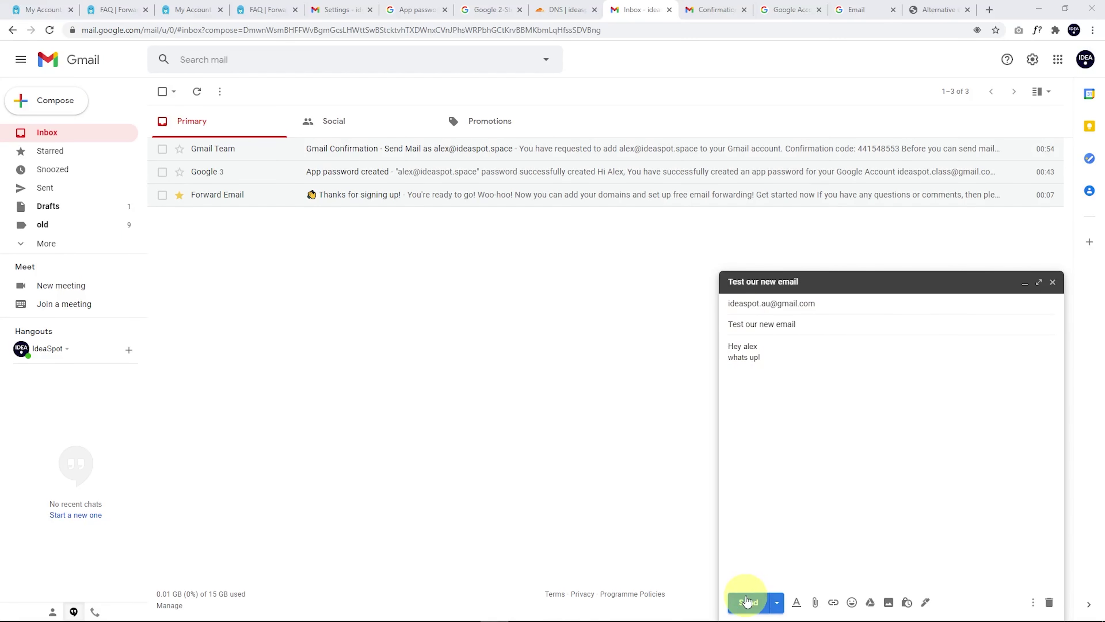
left_click(747, 602)
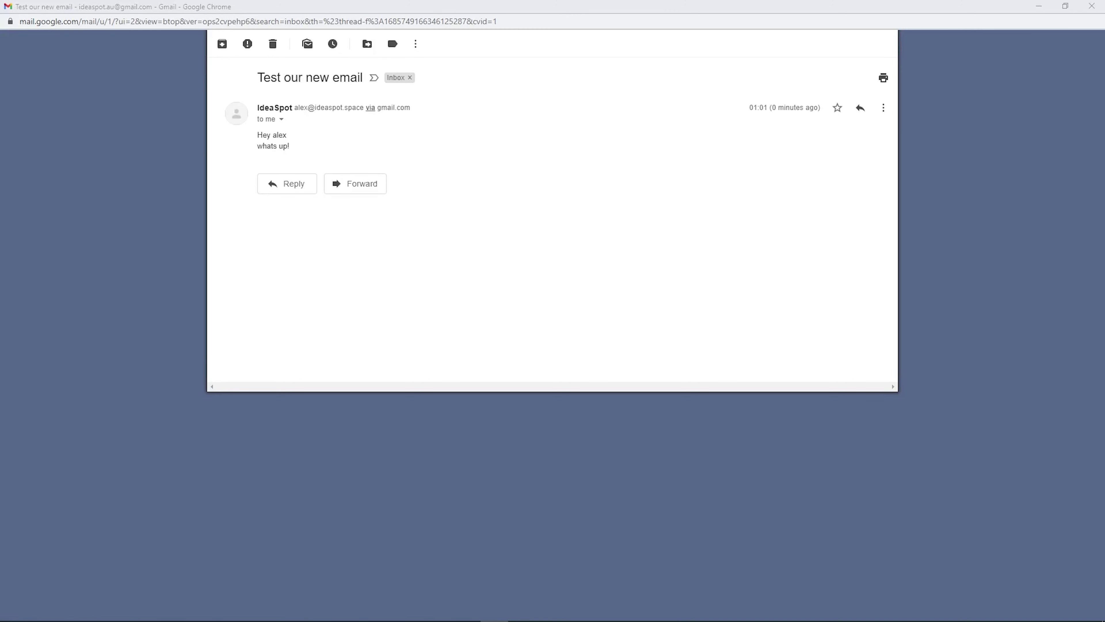
left_click(47, 266)
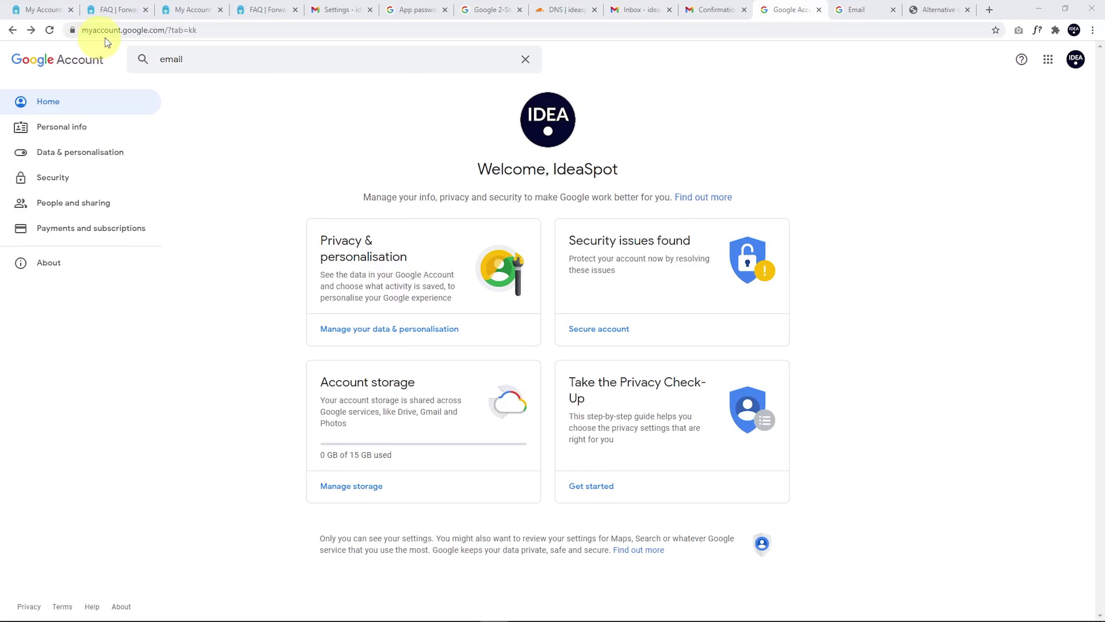
Step: Add the ideaspot.space address as an alternative email in Google Account's Email settings
left_click(214, 59)
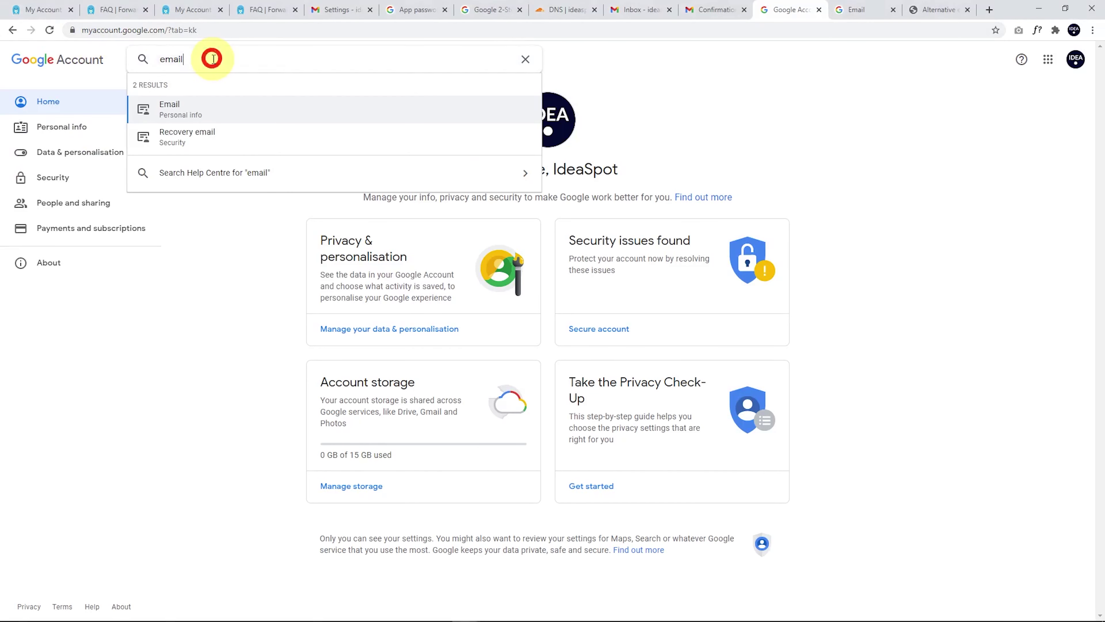
left_click(176, 114)
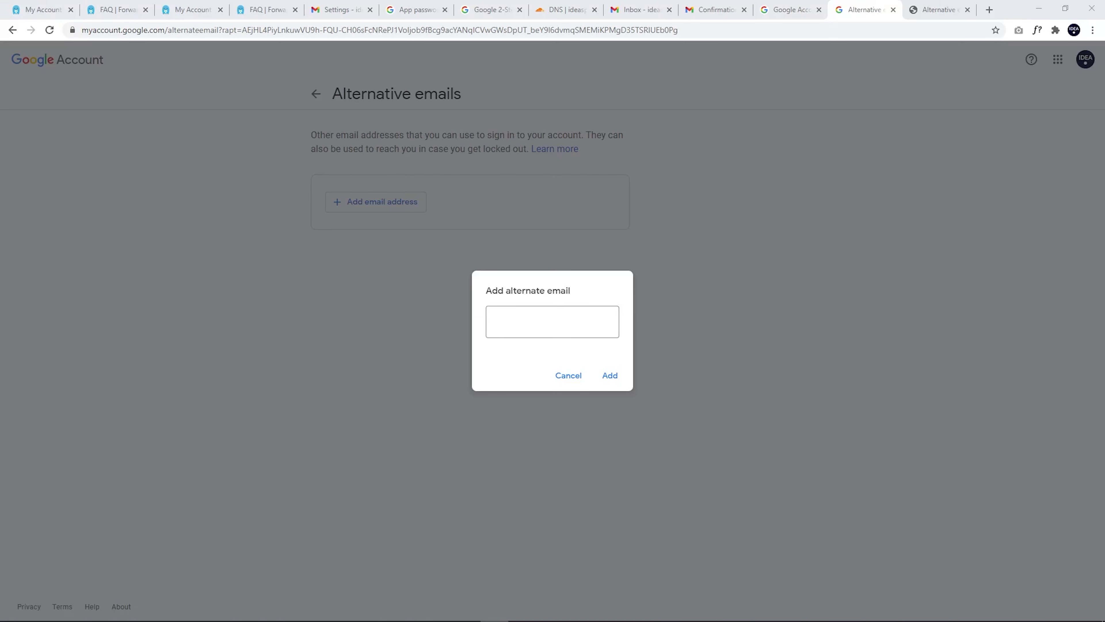
left_click(505, 321)
key("ctrl+v")
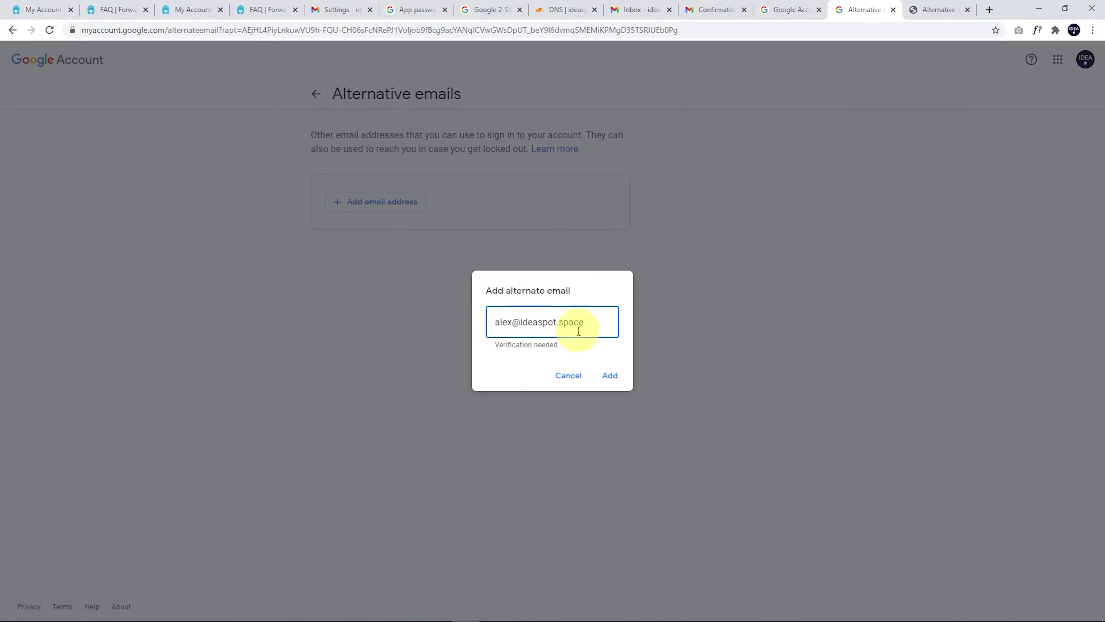
left_click(609, 376)
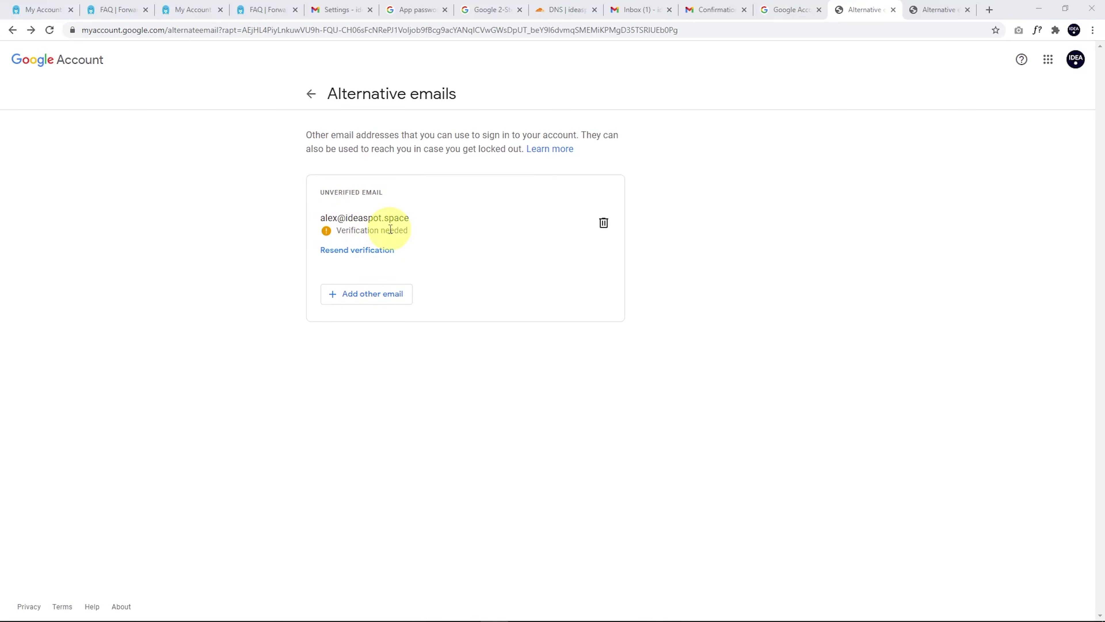
key("ctrl+shift+Tab")
key("ctrl+shift+Tab")
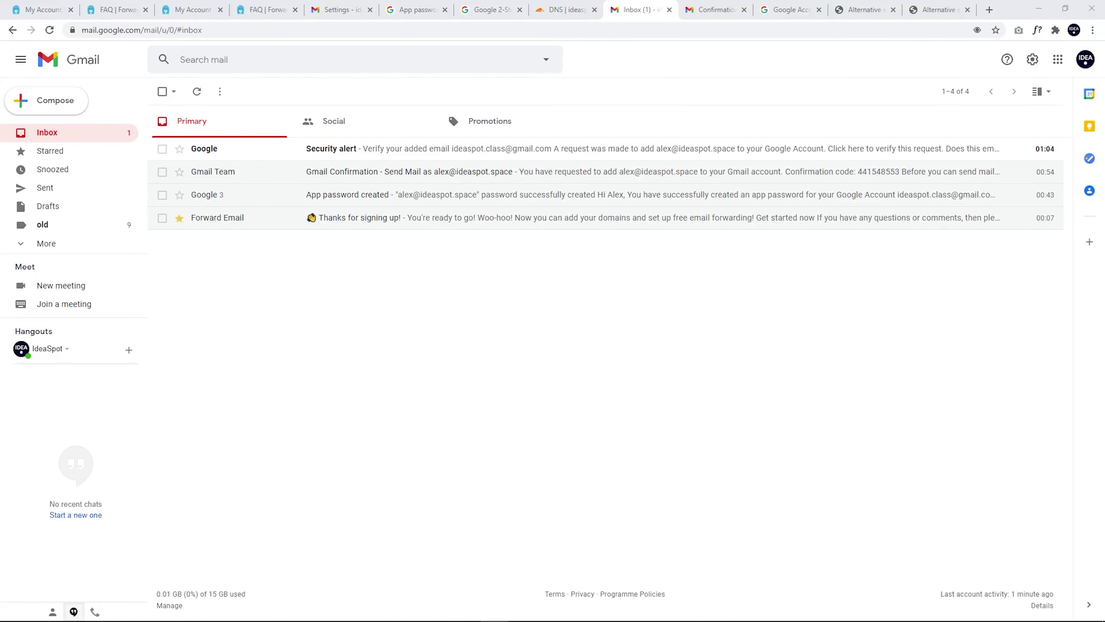
Step: Open the Google security alert about the newly added alternative email
left_click(372, 149)
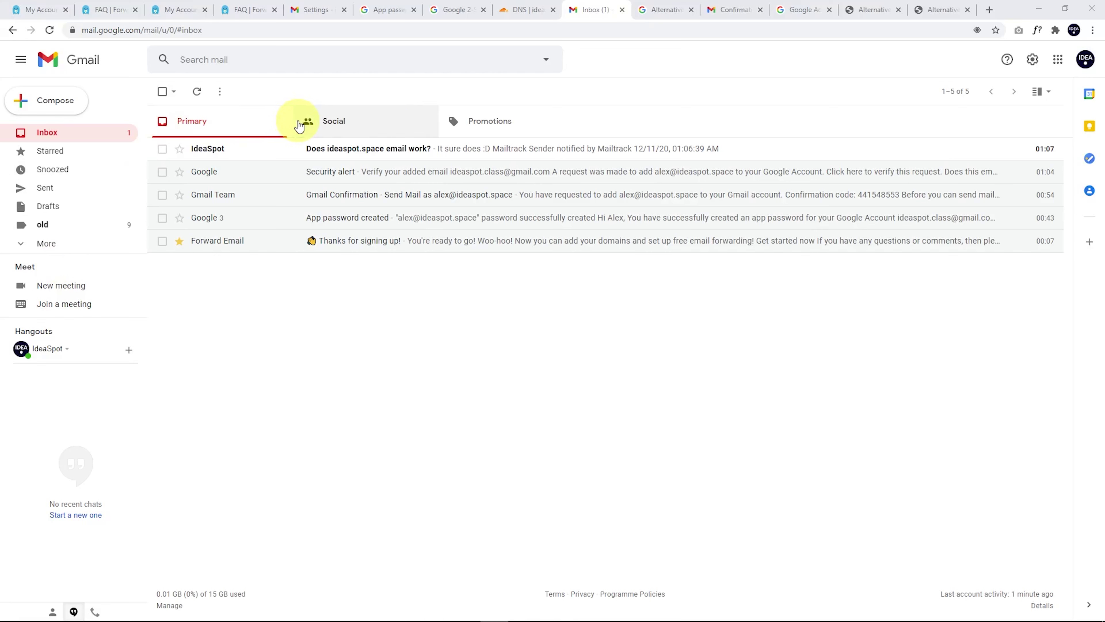
Step: Check that 'Does ideaspot.space email work?' reached the ideaspot.space address, mailed by forwardemail.net
left_click(331, 149)
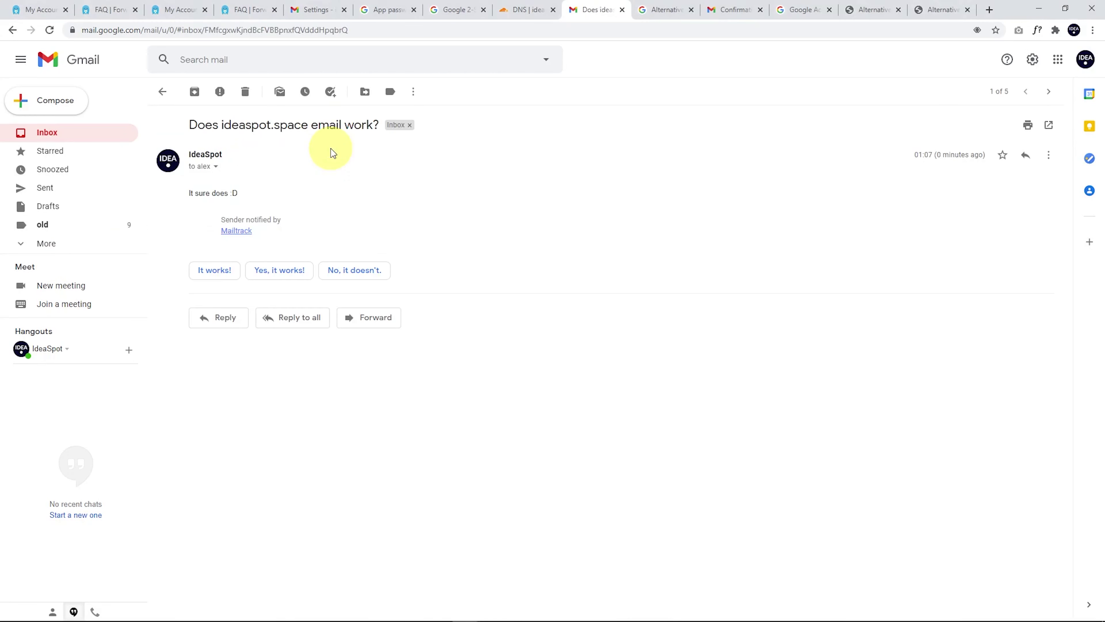
left_click(216, 167)
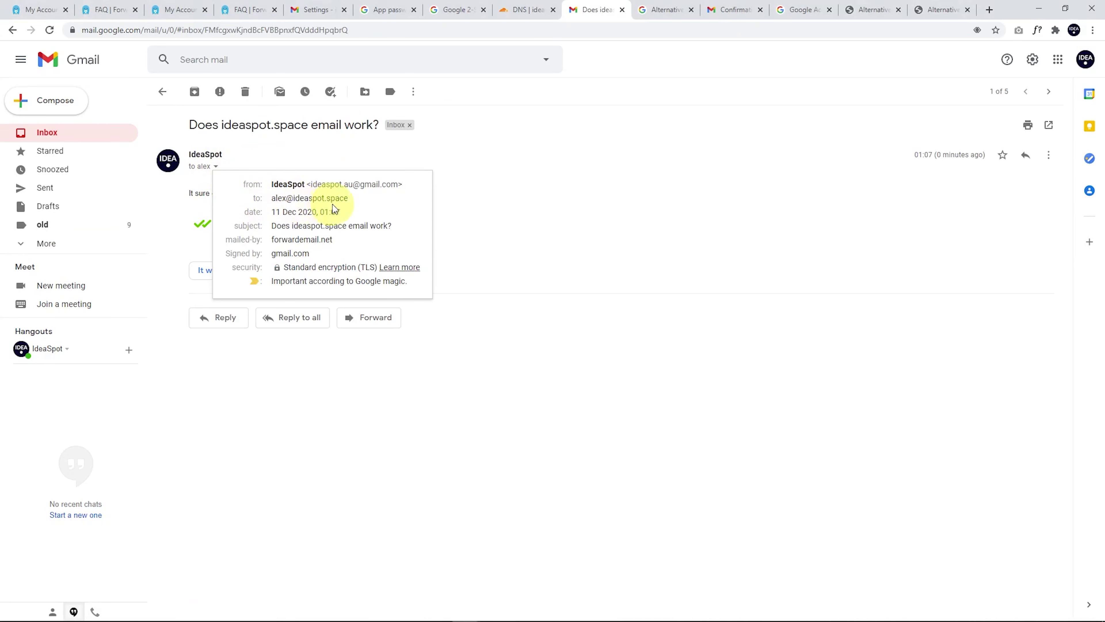
left_click(559, 220)
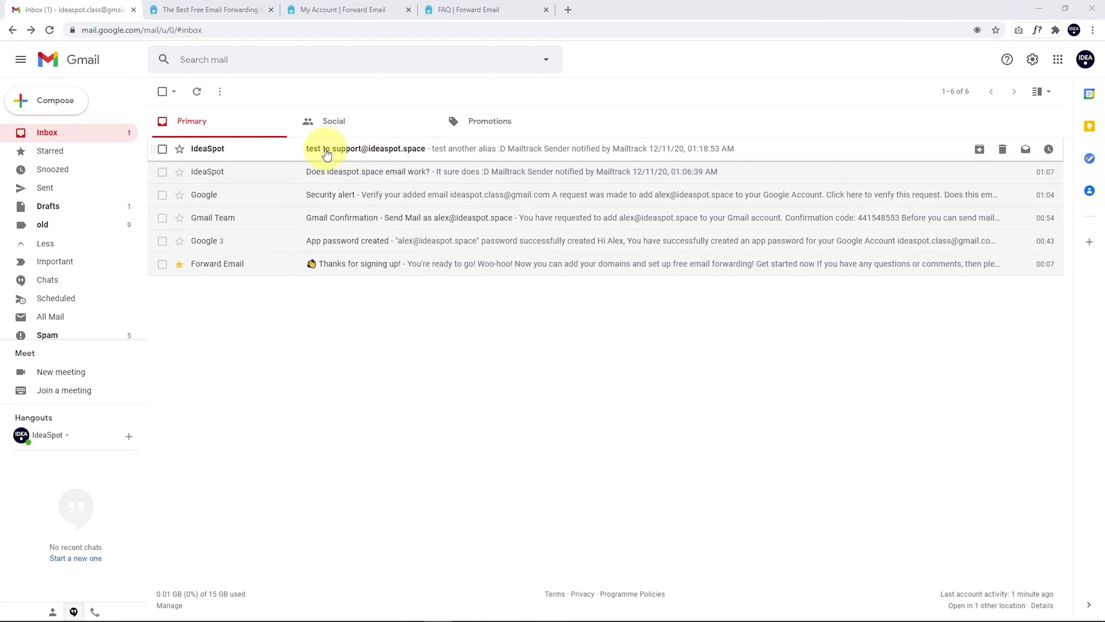
Step: Open the 'test to support' email and confirm it went to the support alias, mailed by forwardemail.net
left_click(322, 150)
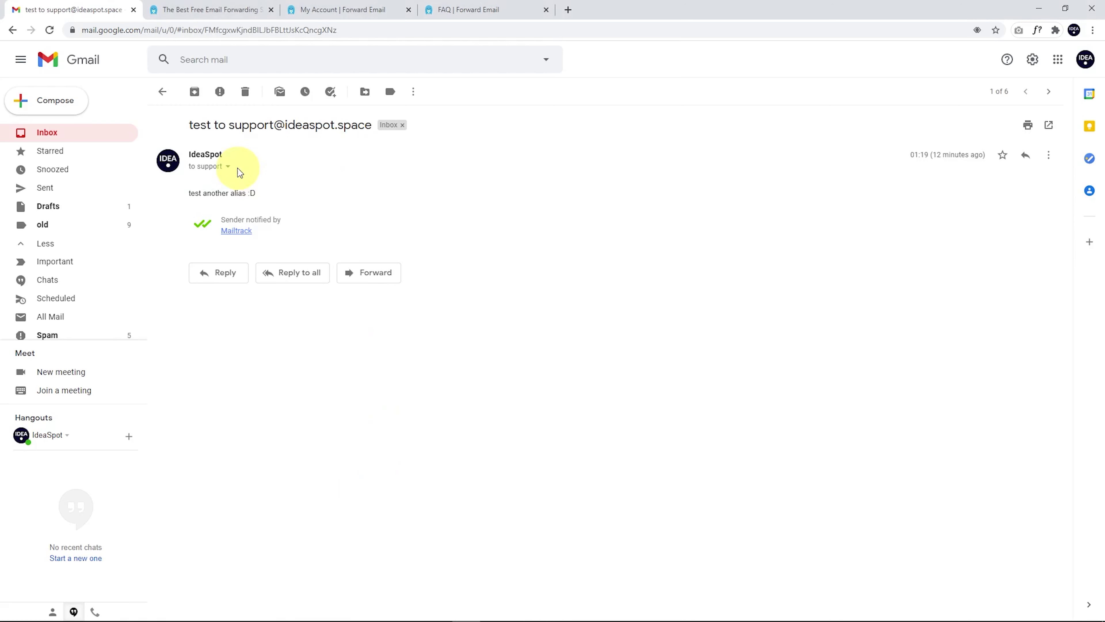
left_click(228, 167)
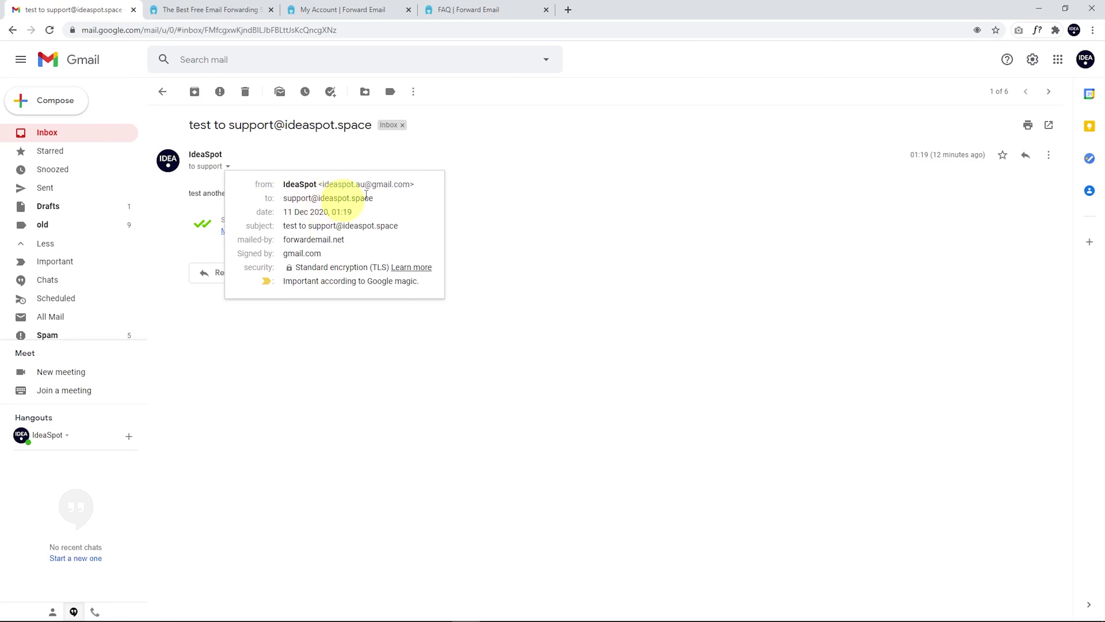
left_click(550, 204)
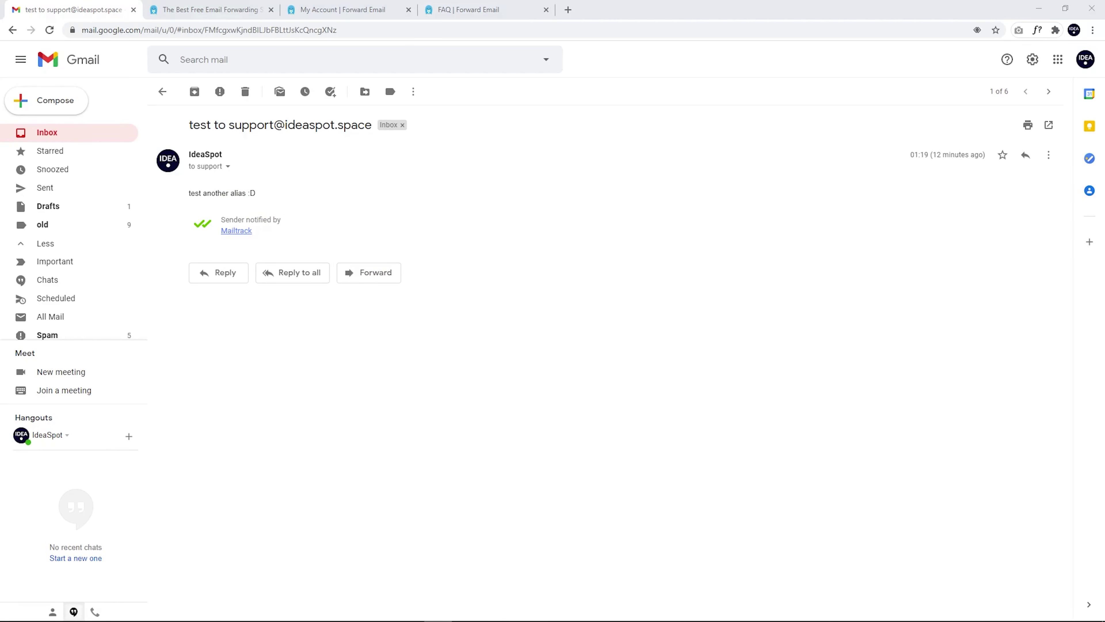
Step: Return to the Gmail inbox showing all six messages, including both IdeaSpot tests
left_click(67, 133)
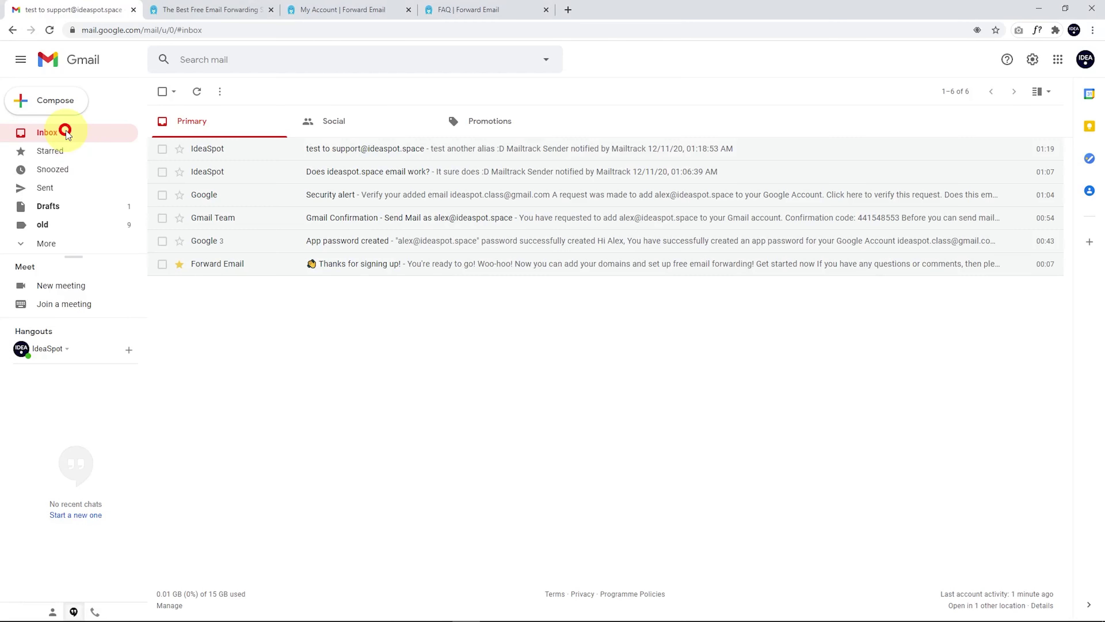